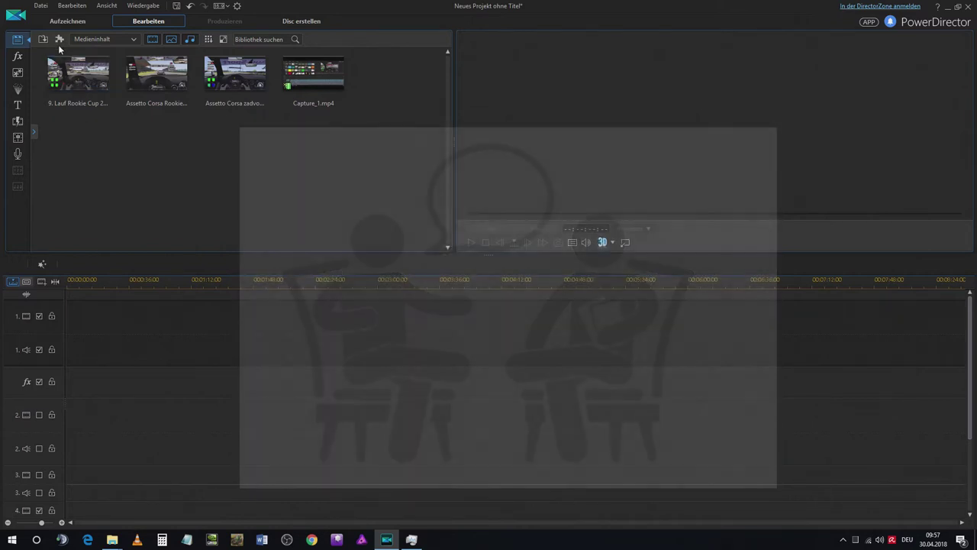
Open the MultiCam Designer and dismiss its file import dialog without choosing a file.
{"action": "left_click", "coordinate": [59, 39]}
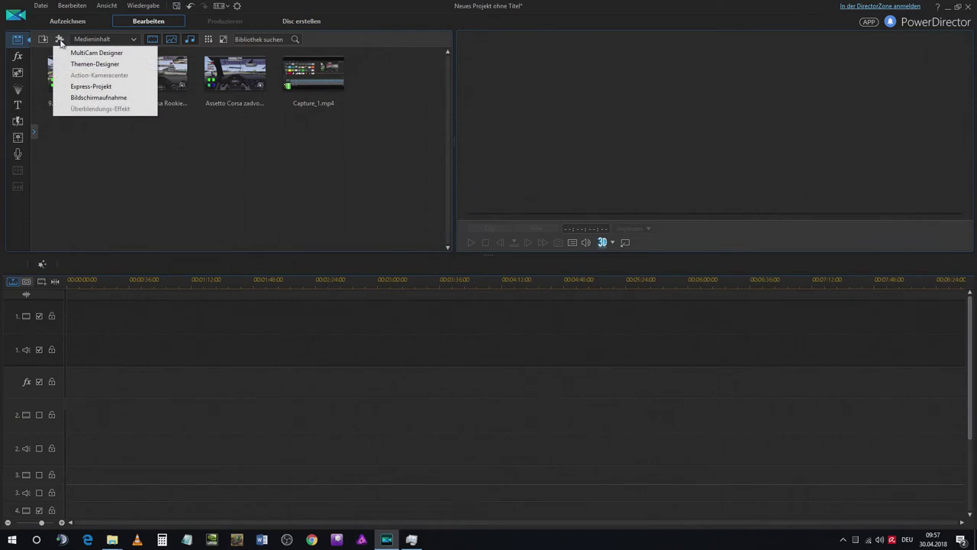
{"action": "left_click", "coordinate": [78, 53]}
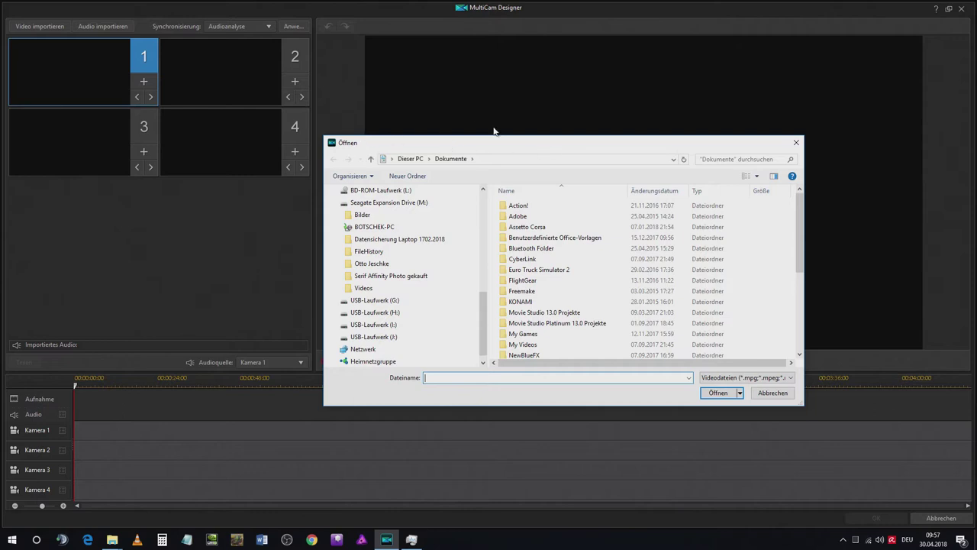
{"action": "left_click", "coordinate": [771, 393]}
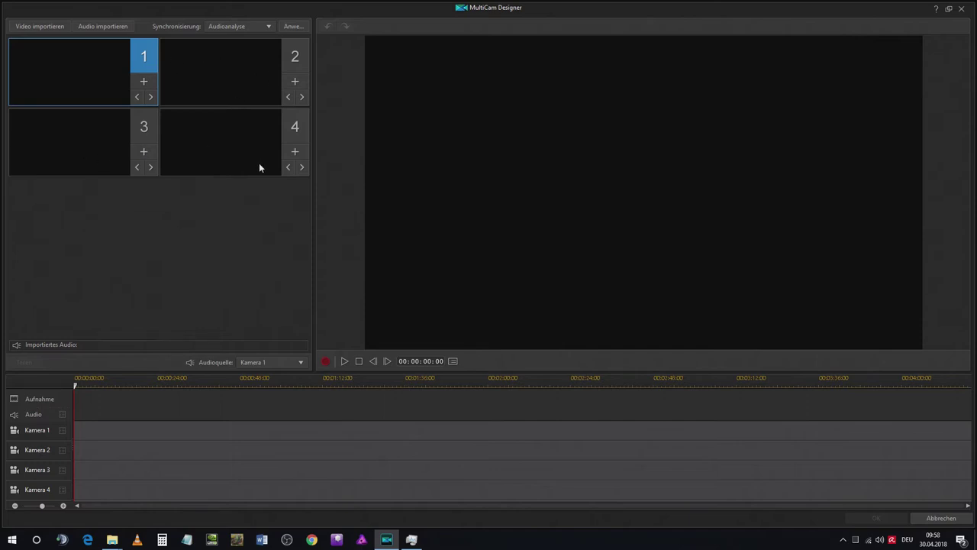
{"action": "left_click", "coordinate": [150, 87]}
{"action": "left_click", "coordinate": [153, 97]}
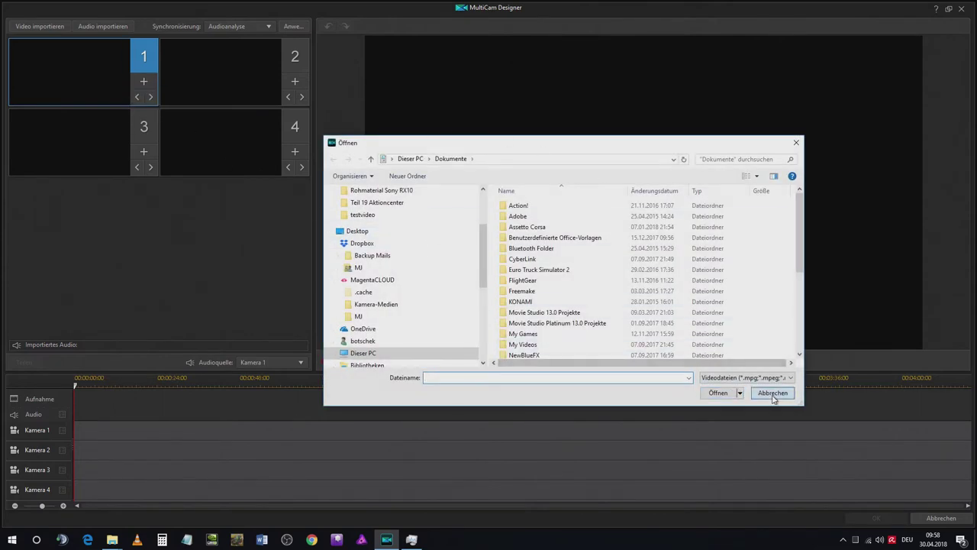
{"action": "left_click", "coordinate": [773, 393]}
Import the clip "9. Lauf Rookie Cup 2018 Zandvoort" from the Media Room into camera 1.
{"action": "left_click", "coordinate": [145, 84]}
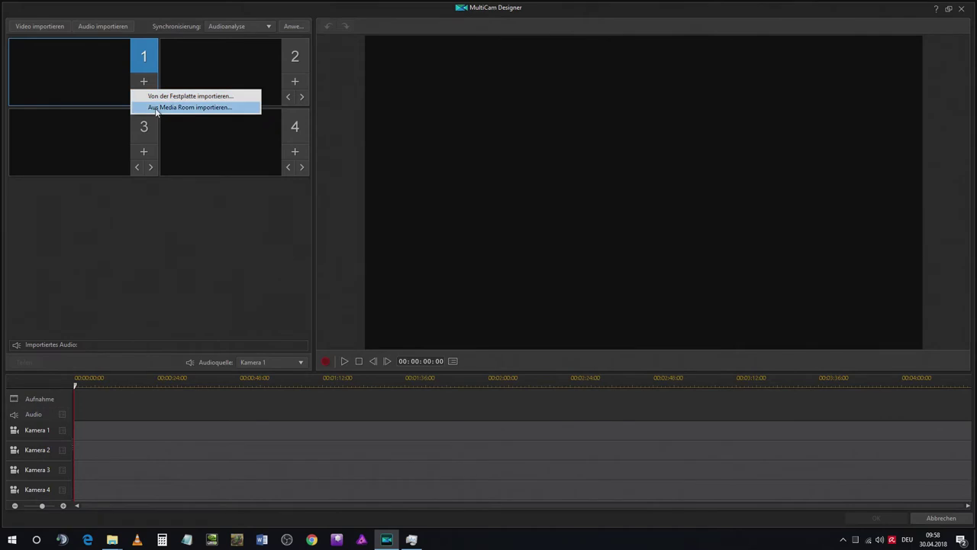
{"action": "left_click", "coordinate": [155, 108]}
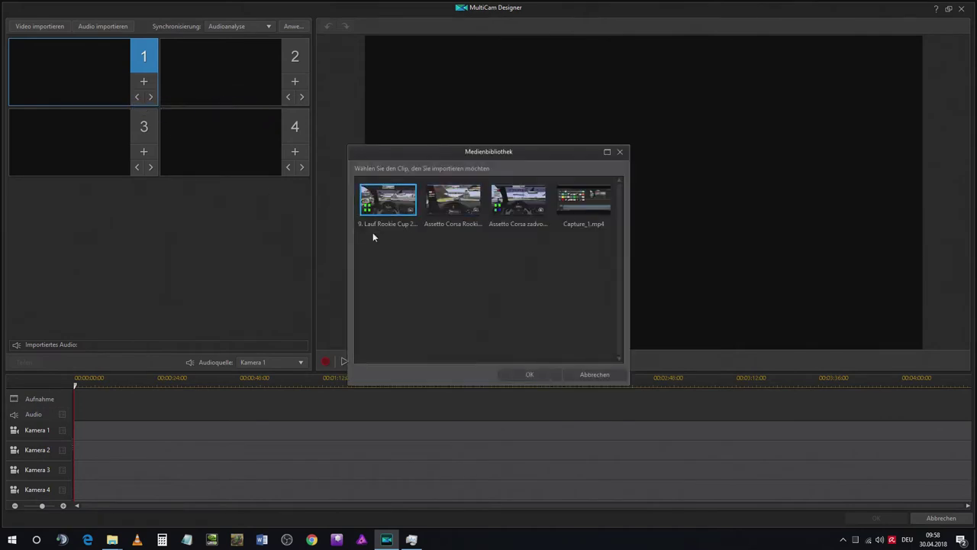
{"action": "left_click", "coordinate": [543, 376]}
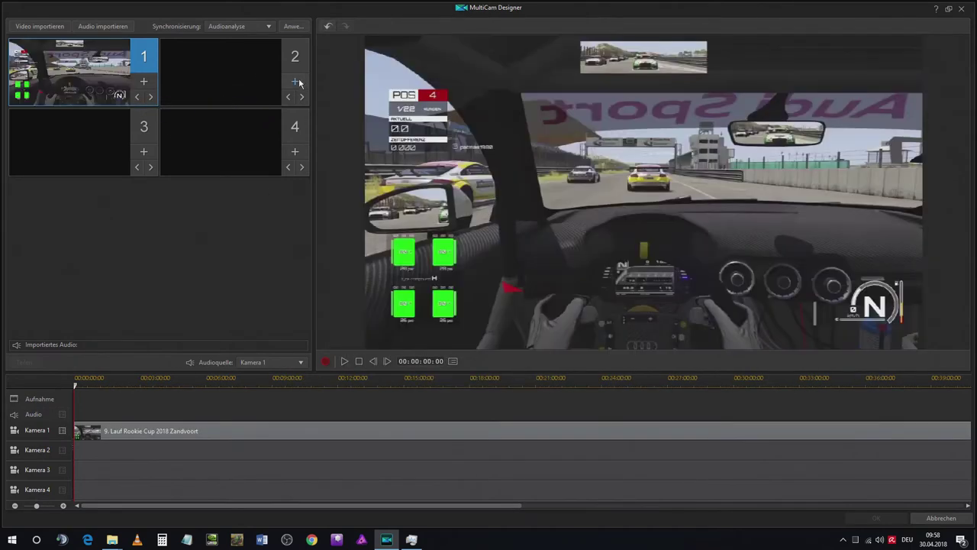
Import the clip "Assetto Corsa Rookie Cup Zandvoord" from the Media Room into camera 2.
{"action": "left_click", "coordinate": [296, 81]}
{"action": "left_click", "coordinate": [321, 109]}
{"action": "left_click", "coordinate": [460, 216]}
{"action": "left_click", "coordinate": [541, 373]}
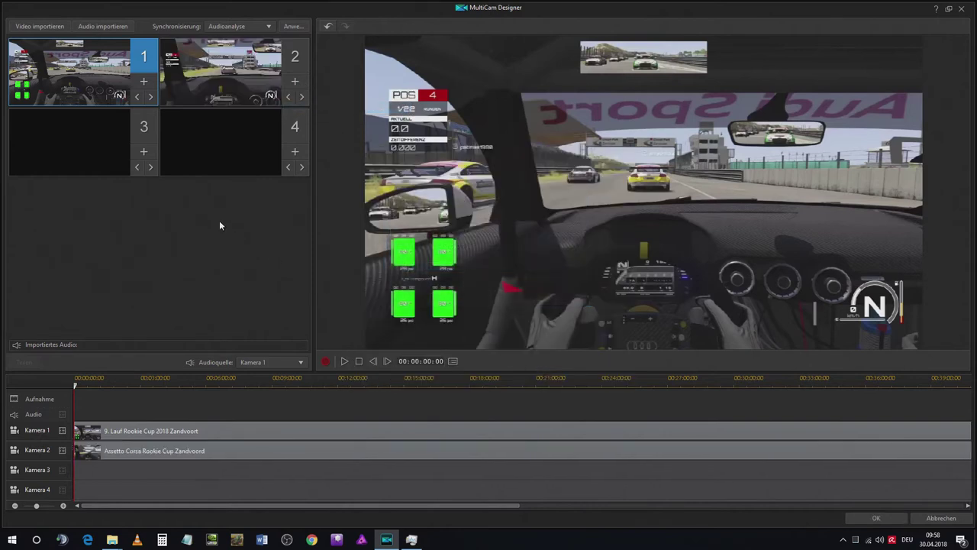
Import the clip "Assetto Corsa zadvoort" from the Media Room into camera 3.
{"action": "left_click", "coordinate": [143, 153]}
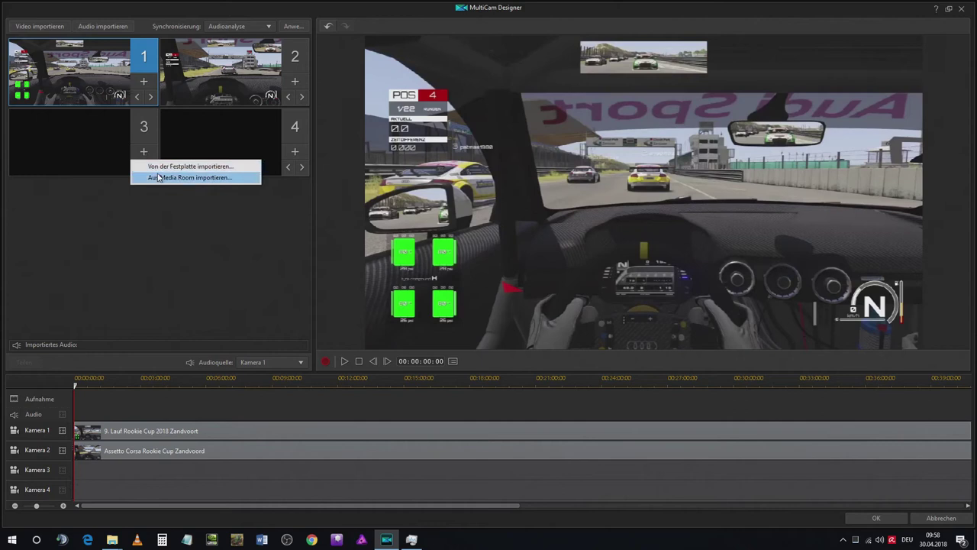
{"action": "left_click", "coordinate": [158, 178]}
{"action": "left_click", "coordinate": [518, 201]}
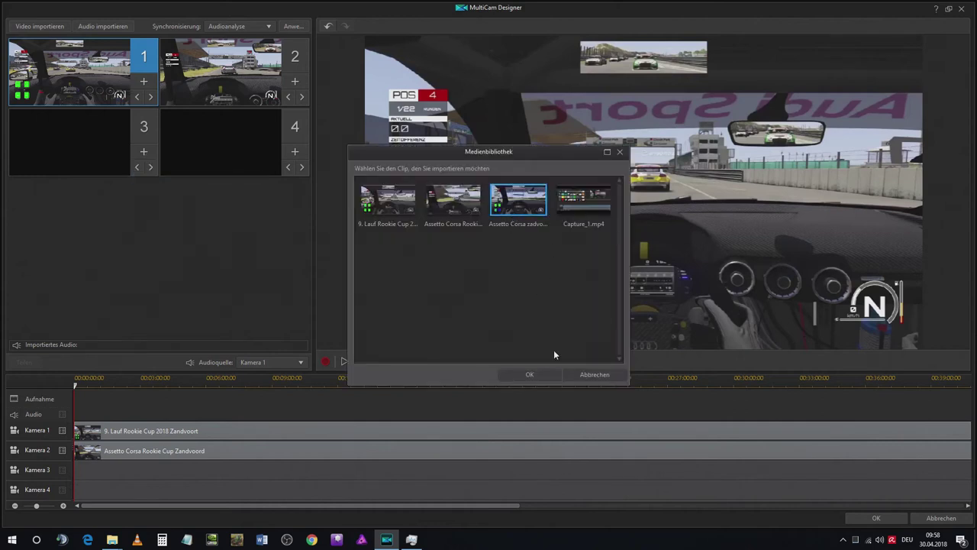
{"action": "left_click", "coordinate": [530, 374]}
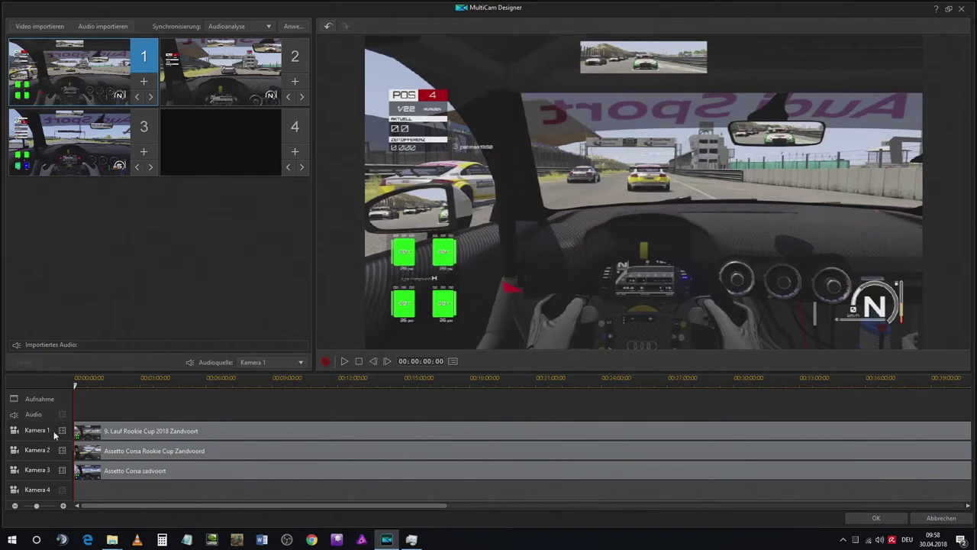
Play the footage and pause at 00:00:10:19, where camera 1 shows all five red start lights.
{"action": "left_click_drag", "start_coordinate": [107, 504], "coordinate": [331, 499]}
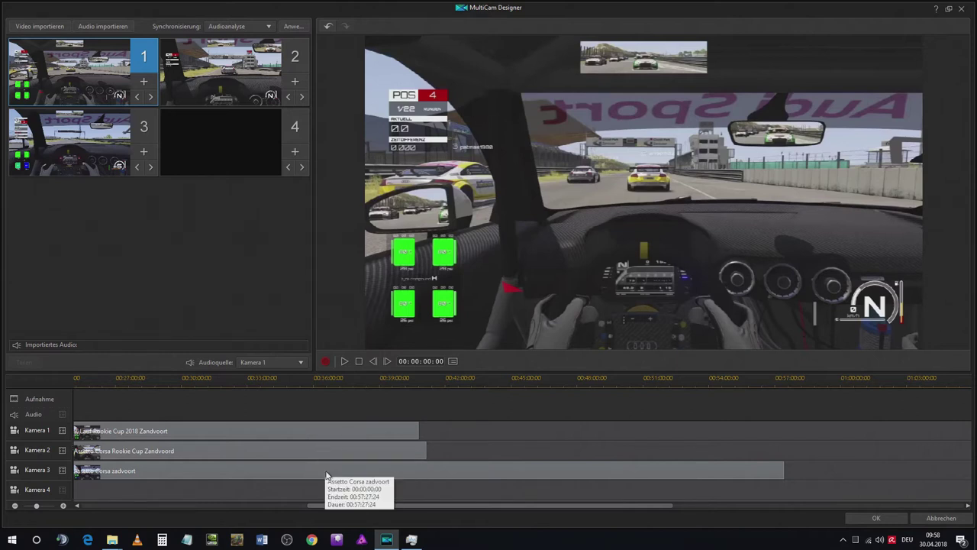
{"action": "left_click_drag", "start_coordinate": [350, 505], "coordinate": [86, 521]}
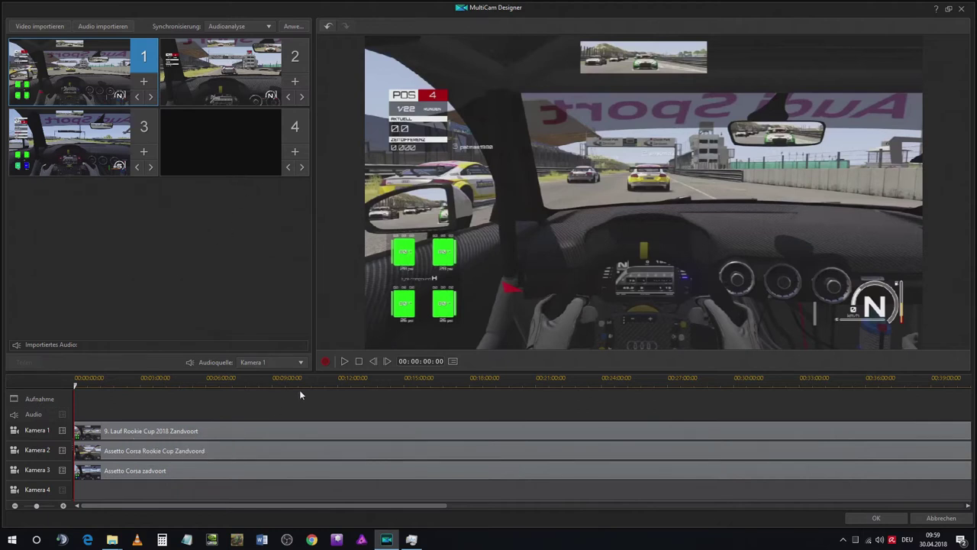
{"action": "left_click", "coordinate": [345, 361]}
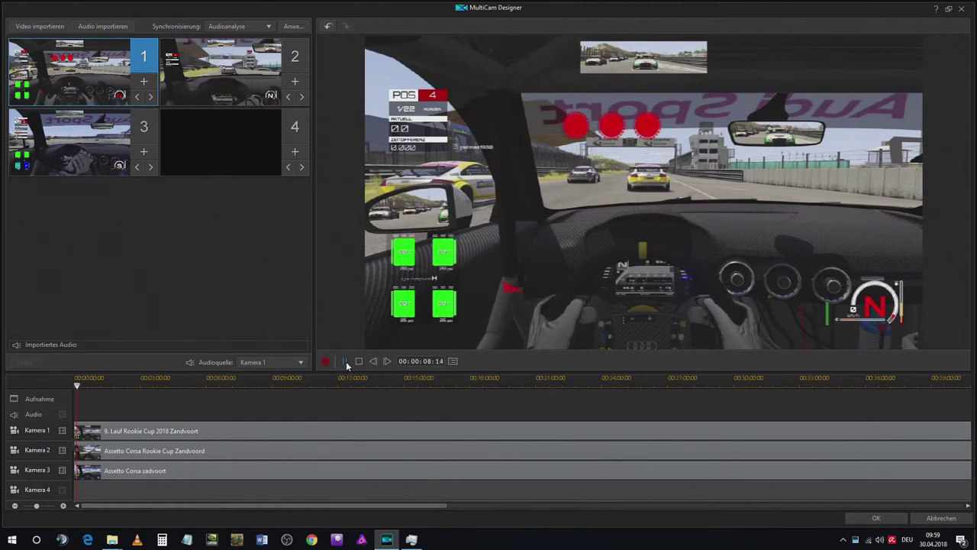
{"action": "left_click", "coordinate": [345, 362]}
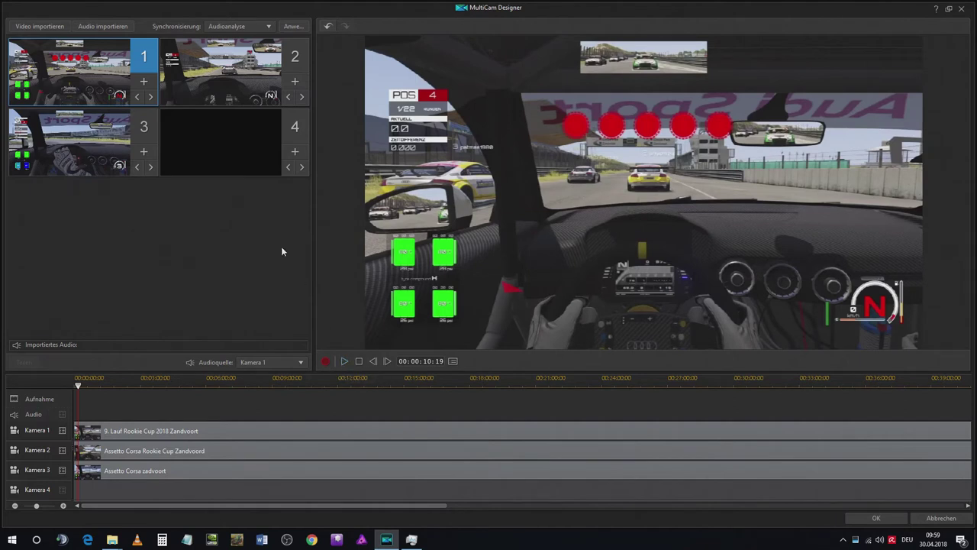
Try synchronizing the three clips by file creation time (Dateierstellungszeit), and undo the resulting clip shift.
{"action": "left_click", "coordinate": [272, 28]}
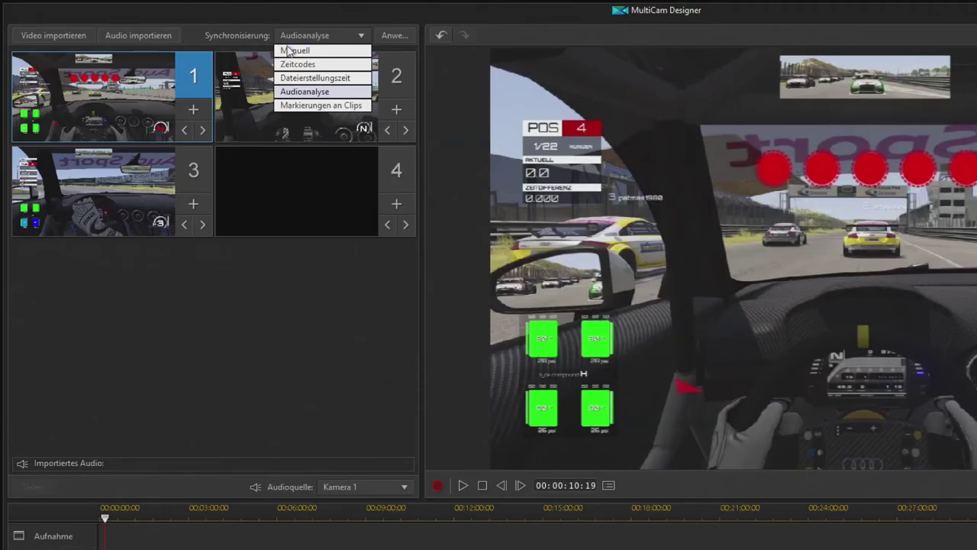
{"action": "left_click", "coordinate": [348, 86]}
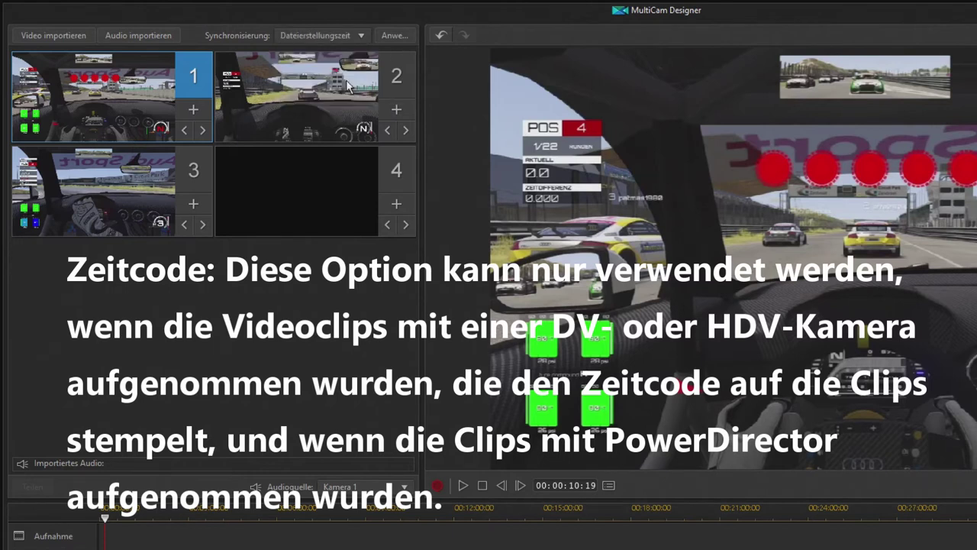
{"action": "left_click", "coordinate": [395, 34]}
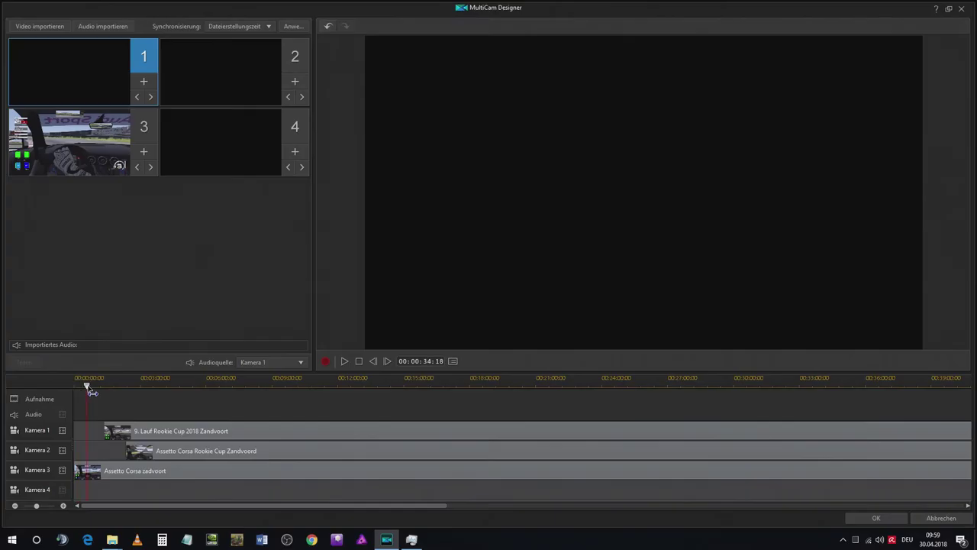
{"action": "left_click_drag", "start_coordinate": [87, 388], "coordinate": [67, 396]}
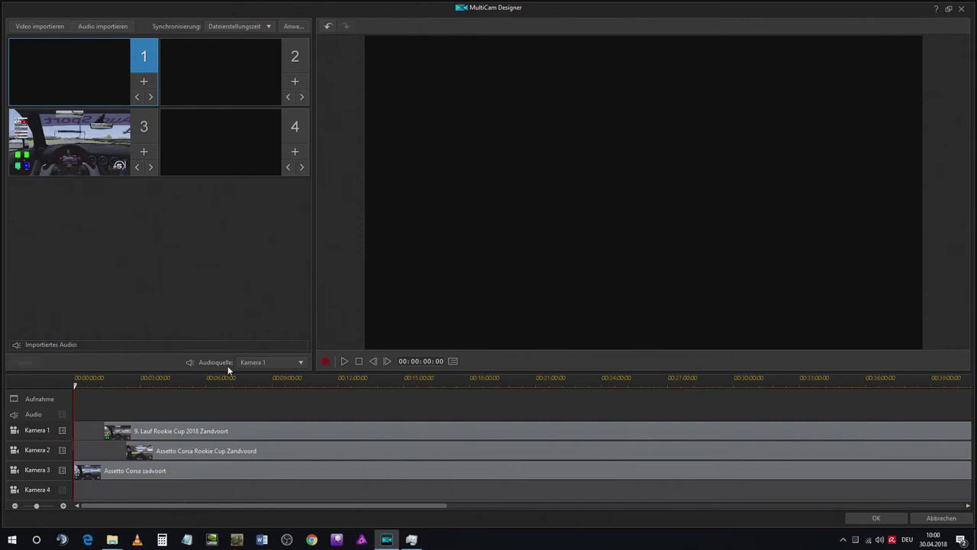
{"action": "left_click", "coordinate": [328, 27]}
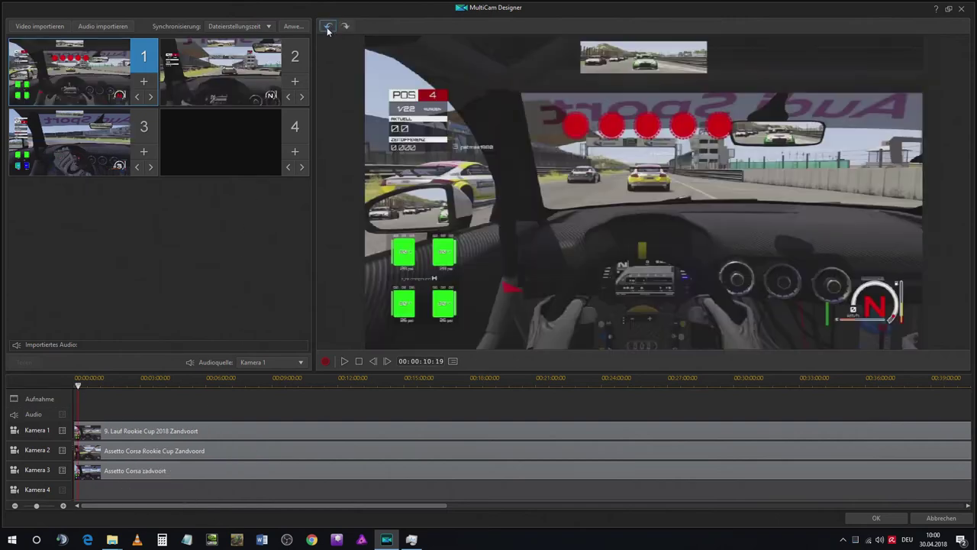
Set the synchronization method to Manuell and add a marker to the camera 1 clip at 00:00:10:19.
{"action": "left_click", "coordinate": [271, 27]}
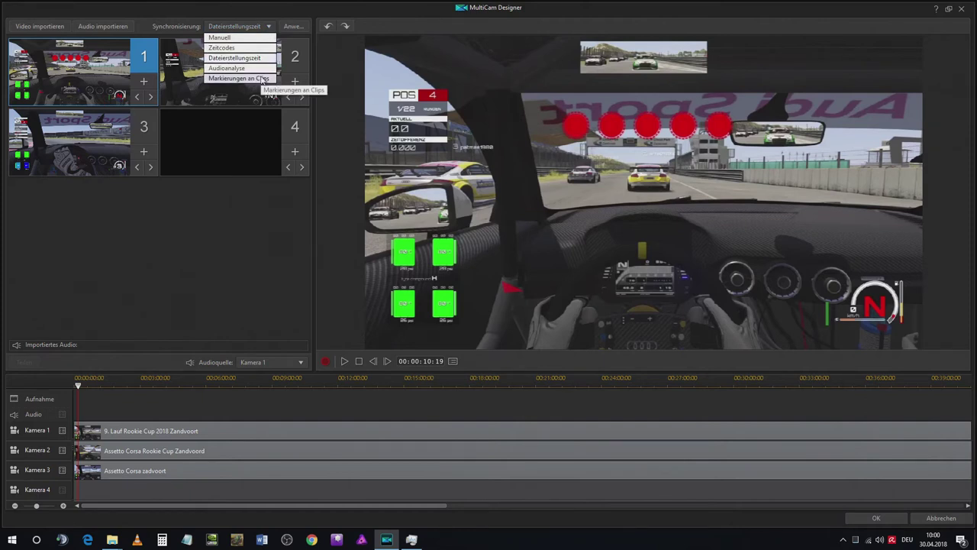
{"action": "left_click", "coordinate": [243, 38]}
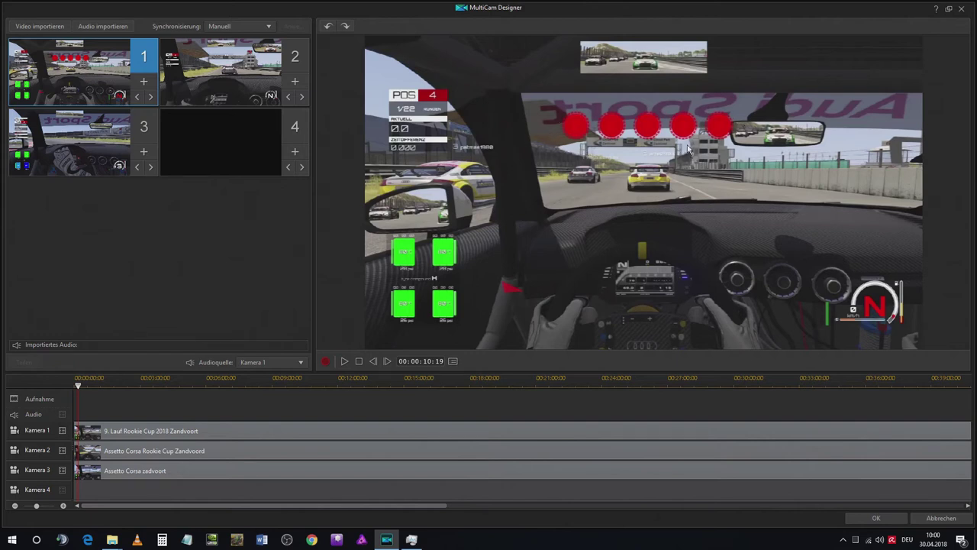
{"action": "left_click", "coordinate": [118, 434]}
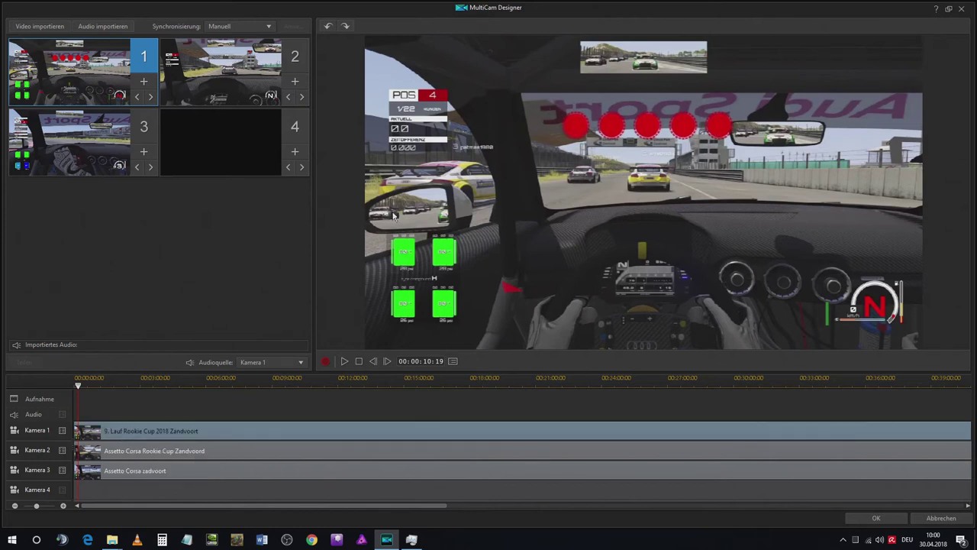
{"action": "right_click", "coordinate": [83, 429]}
{"action": "left_click", "coordinate": [87, 432]}
Find the five red start lights in camera 2 at 00:00:31:15 and add a marker to its clip there.
{"action": "left_click", "coordinate": [79, 450]}
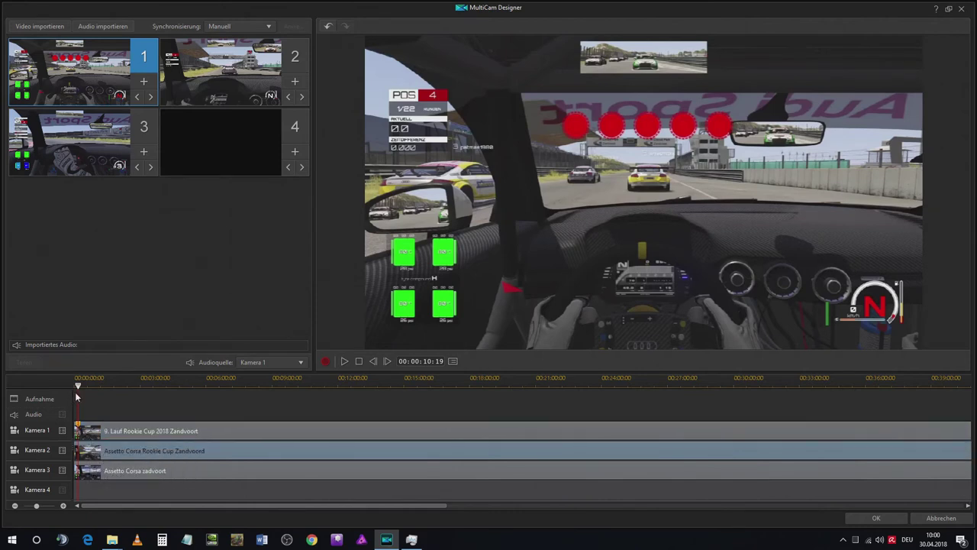
{"action": "left_click", "coordinate": [217, 89]}
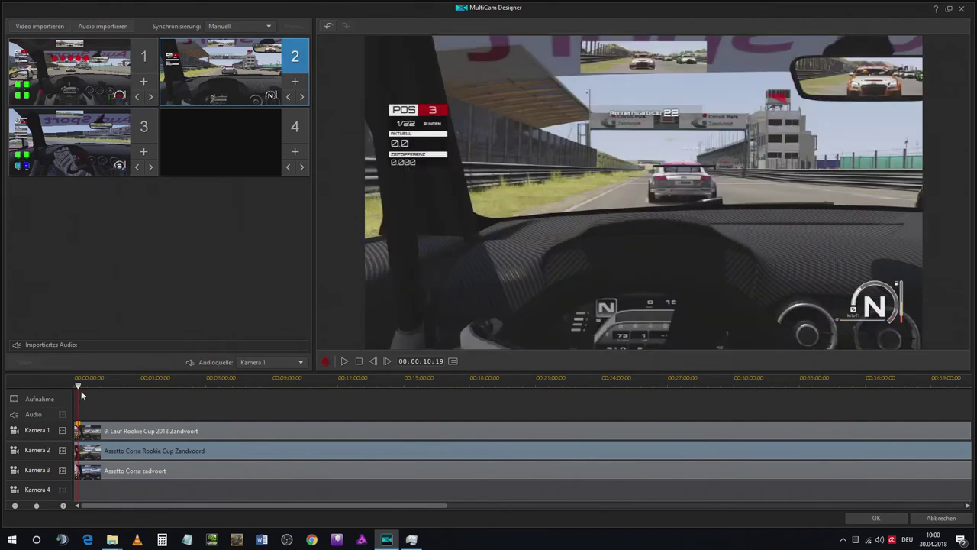
{"action": "left_click_drag", "start_coordinate": [77, 389], "coordinate": [88, 391]}
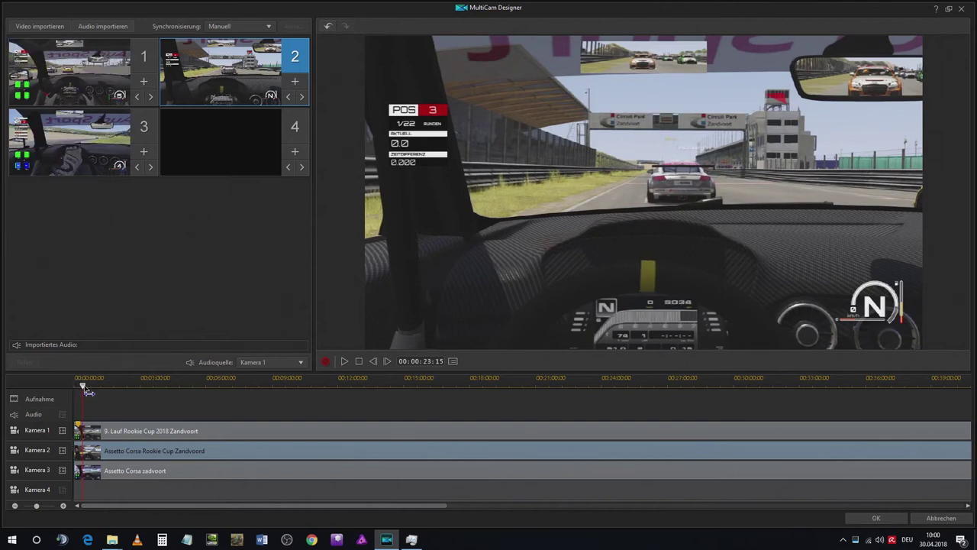
{"action": "left_click_drag", "start_coordinate": [85, 389], "coordinate": [87, 389]}
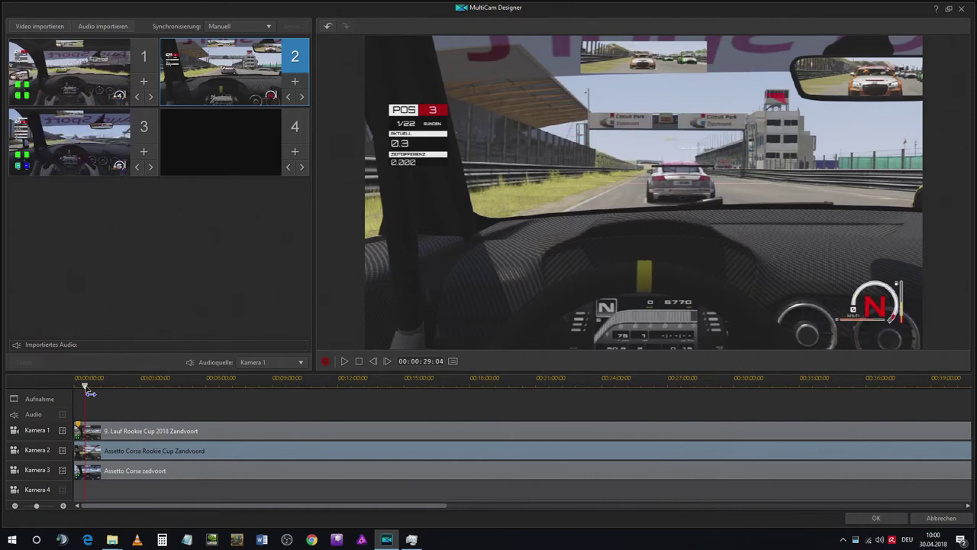
{"action": "left_click", "coordinate": [345, 364]}
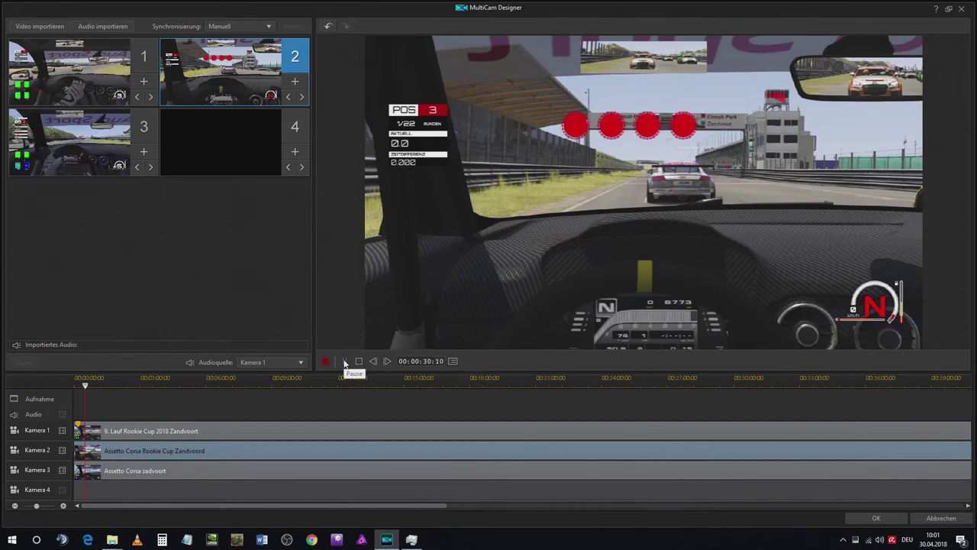
{"action": "left_click", "coordinate": [345, 363]}
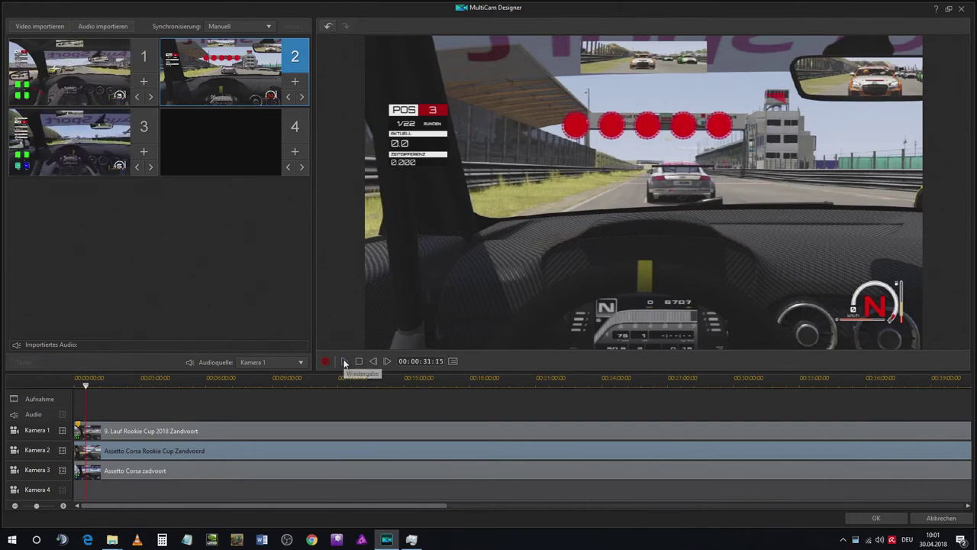
{"action": "right_click", "coordinate": [96, 453]}
{"action": "left_click", "coordinate": [109, 459]}
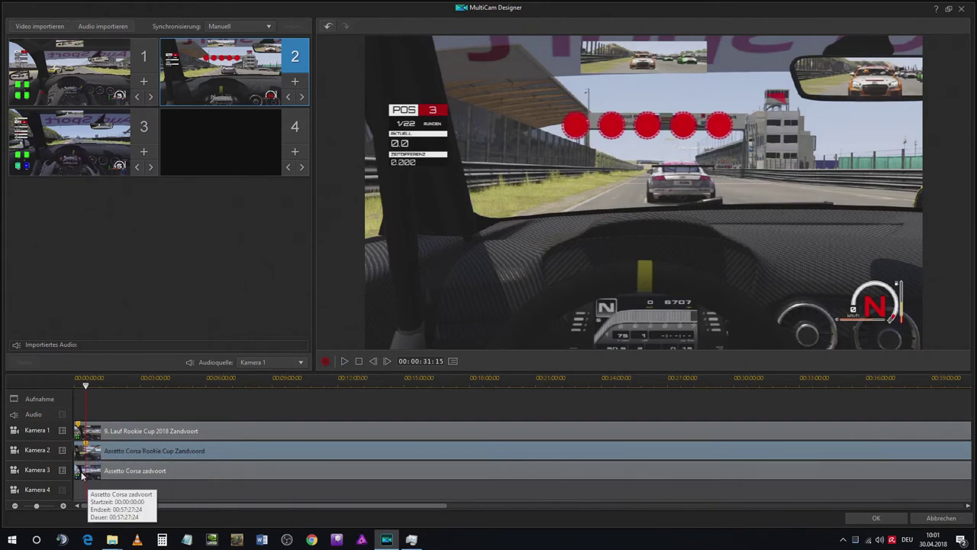
Find the five red start lights in camera 3 at 00:16:05:06 and add a marker to its clip there.
{"action": "left_click", "coordinate": [79, 471]}
{"action": "left_click", "coordinate": [81, 165]}
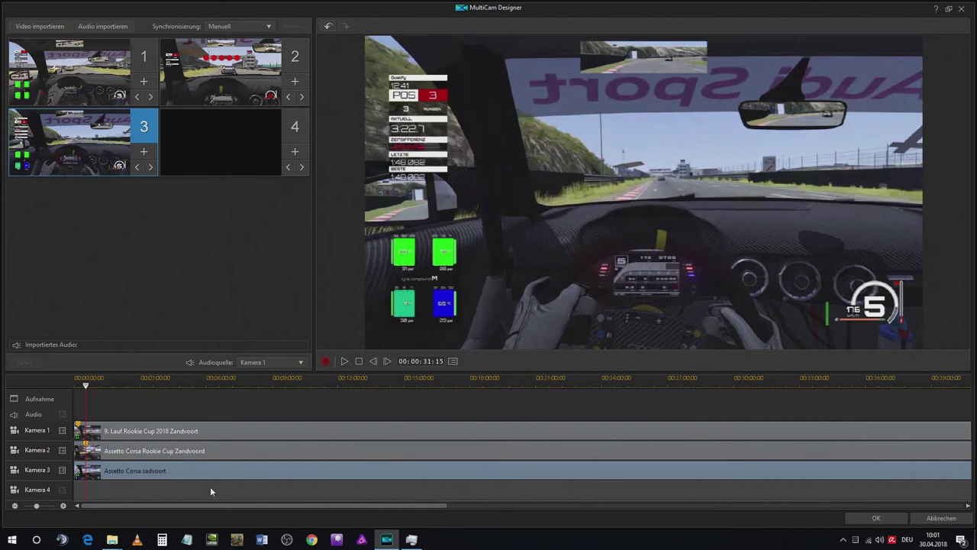
{"action": "mouse_move", "coordinate": [207, 507]}
{"action": "left_mouse_down"}
{"action": "mouse_move", "coordinate": [510, 507]}
{"action": "mouse_move", "coordinate": [211, 506]}
{"action": "left_mouse_up"}
{"action": "left_click_drag", "start_coordinate": [87, 388], "coordinate": [413, 418]}
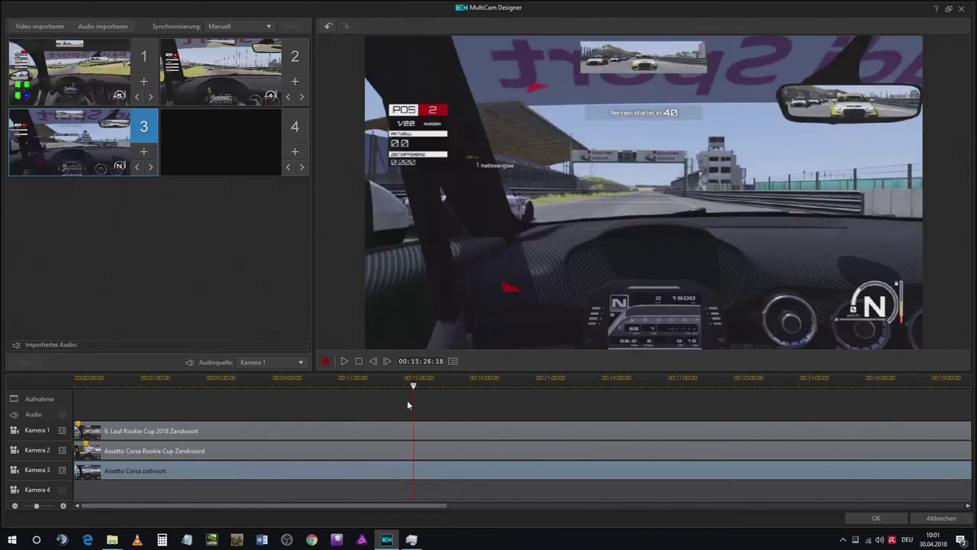
{"action": "left_click_drag", "start_coordinate": [415, 387], "coordinate": [434, 392]}
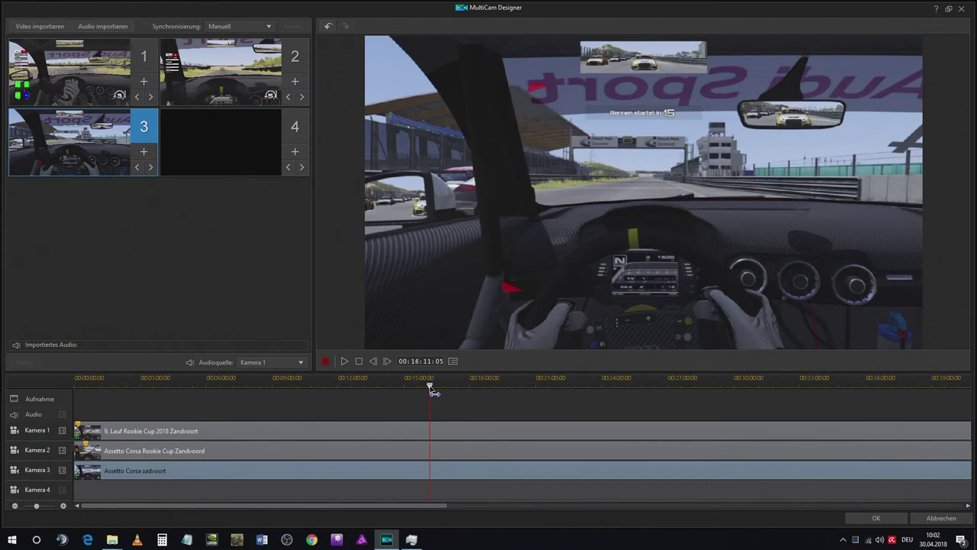
{"action": "left_click_drag", "start_coordinate": [432, 390], "coordinate": [437, 391]}
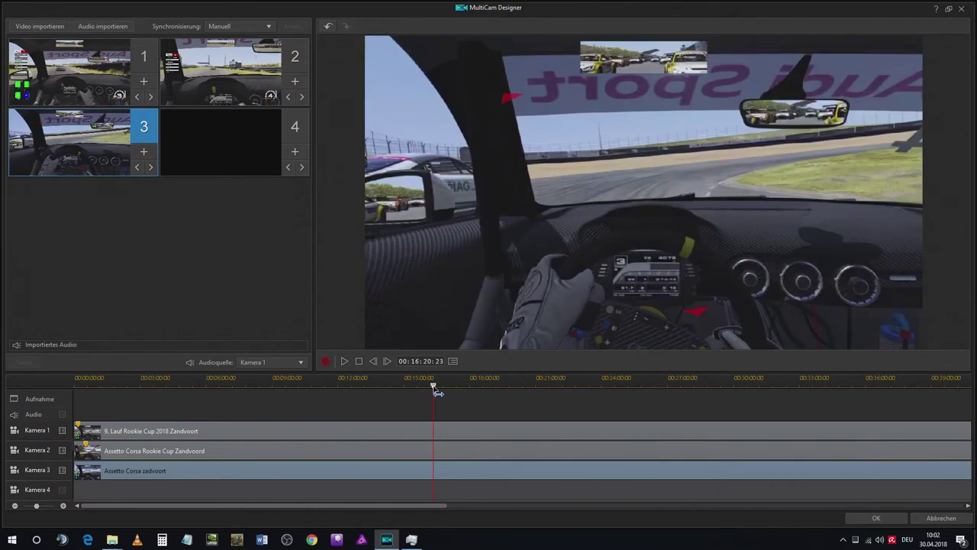
{"action": "left_click_drag", "start_coordinate": [437, 391], "coordinate": [433, 391]}
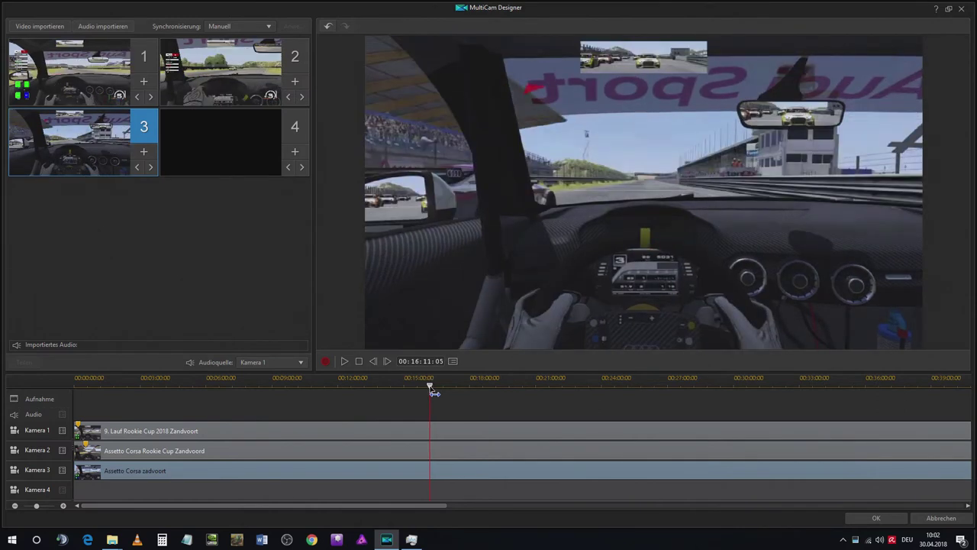
{"action": "left_click_drag", "start_coordinate": [433, 390], "coordinate": [431, 391]}
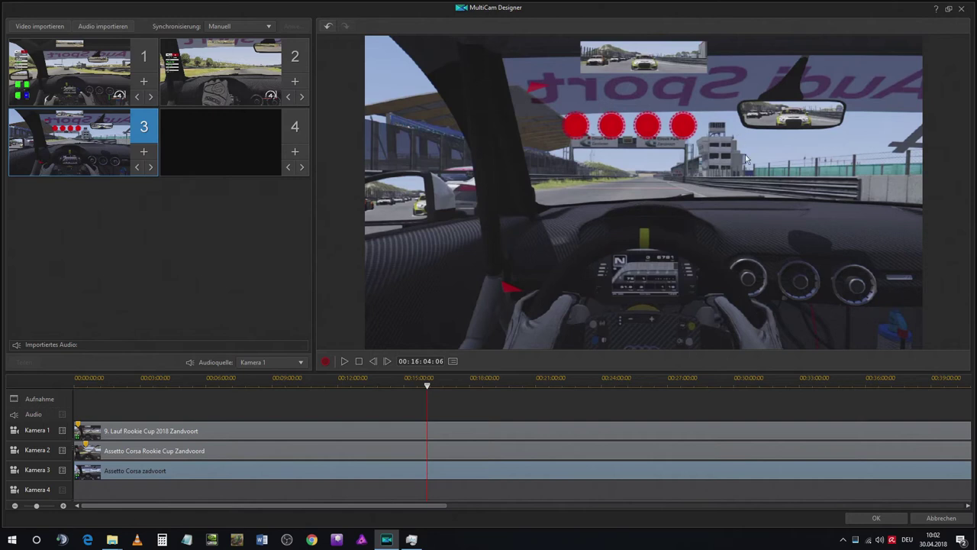
{"action": "left_click", "coordinate": [345, 361]}
{"action": "left_click", "coordinate": [345, 362]}
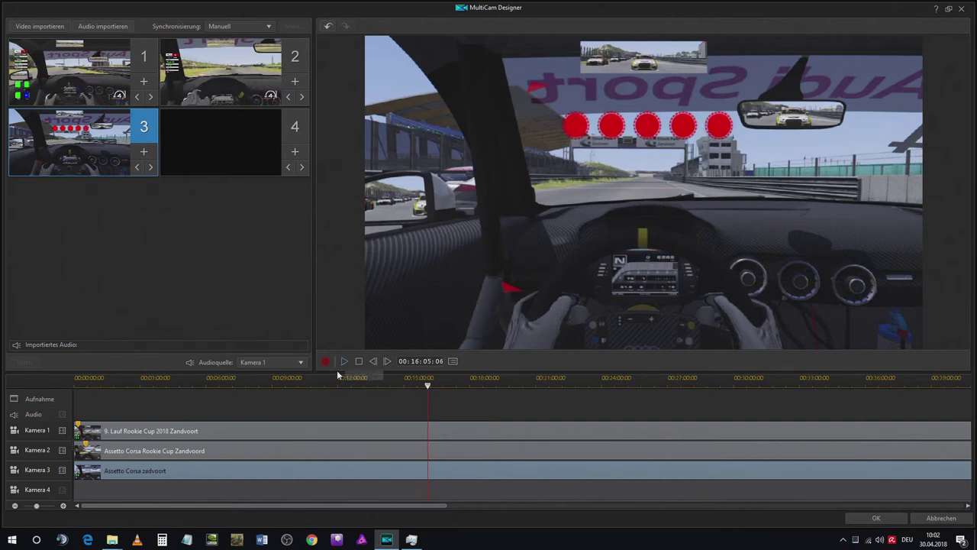
{"action": "right_click", "coordinate": [429, 471]}
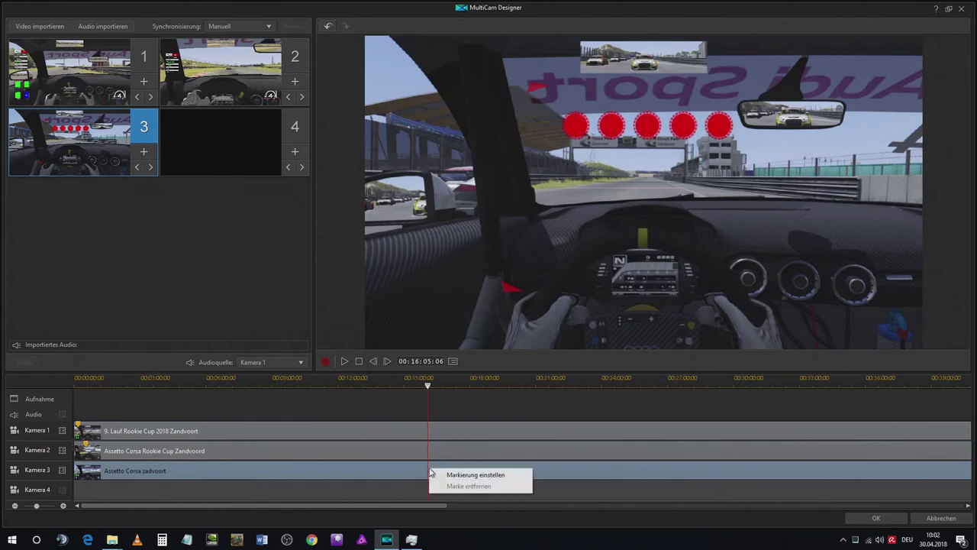
{"action": "left_click", "coordinate": [441, 478]}
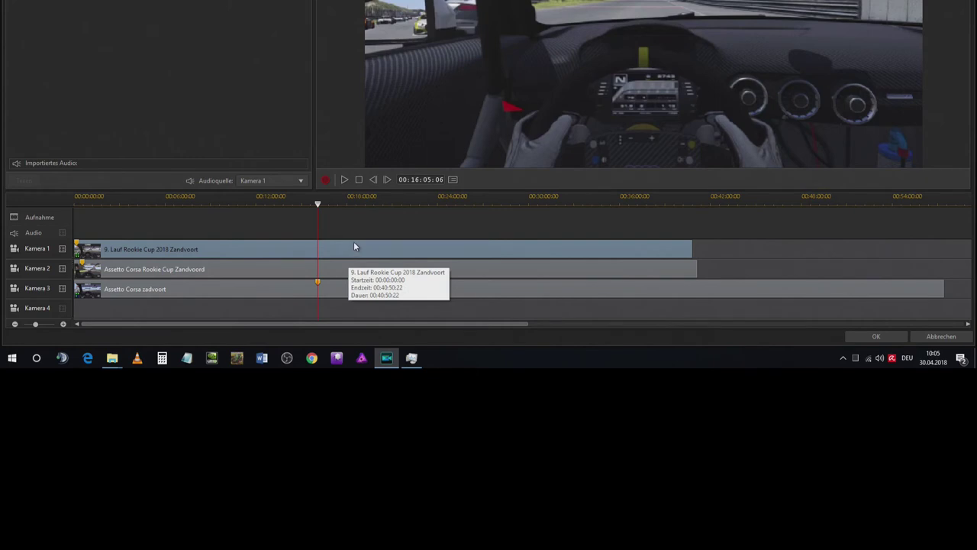
View the preview resolution options without changing the current one.
{"action": "left_click", "coordinate": [452, 181]}
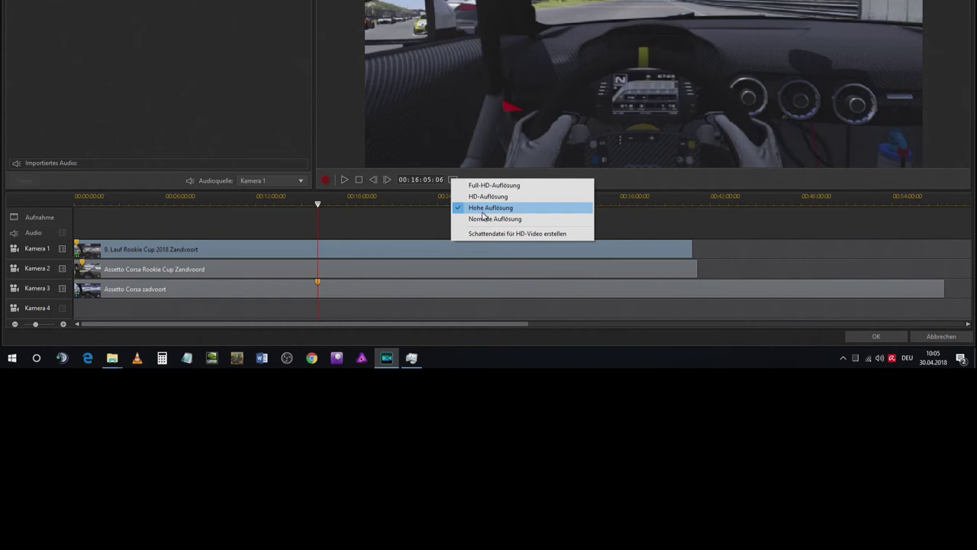
{"action": "left_click", "coordinate": [378, 224]}
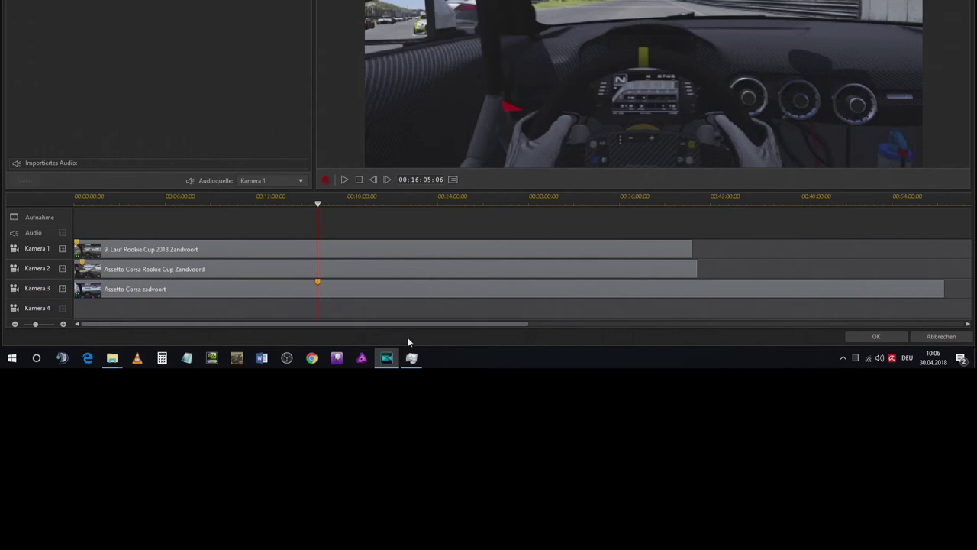
Trim the start of the camera 1 clip up to its marker, at start time 00:00:09:20.
{"action": "left_click_drag", "start_coordinate": [218, 201], "coordinate": [342, 358]}
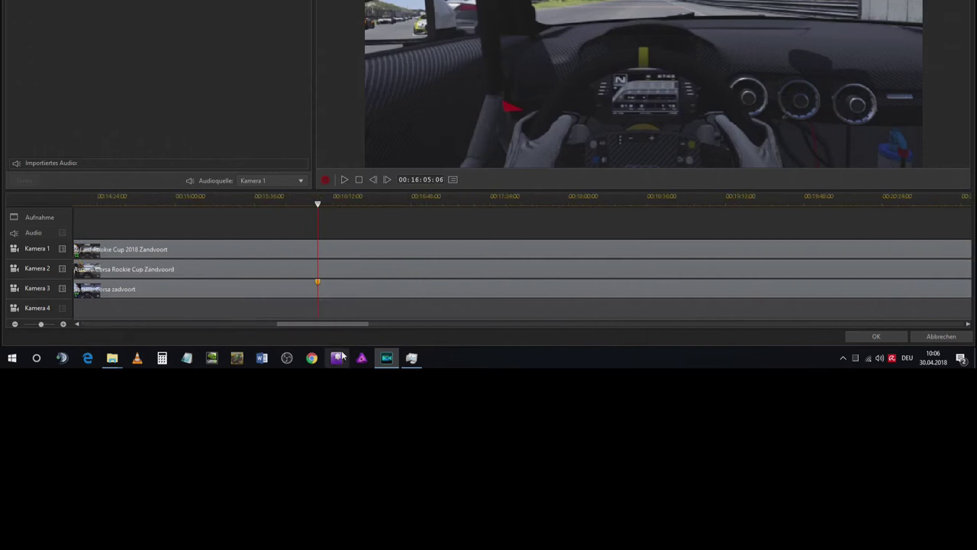
{"action": "left_click_drag", "start_coordinate": [336, 322], "coordinate": [107, 324]}
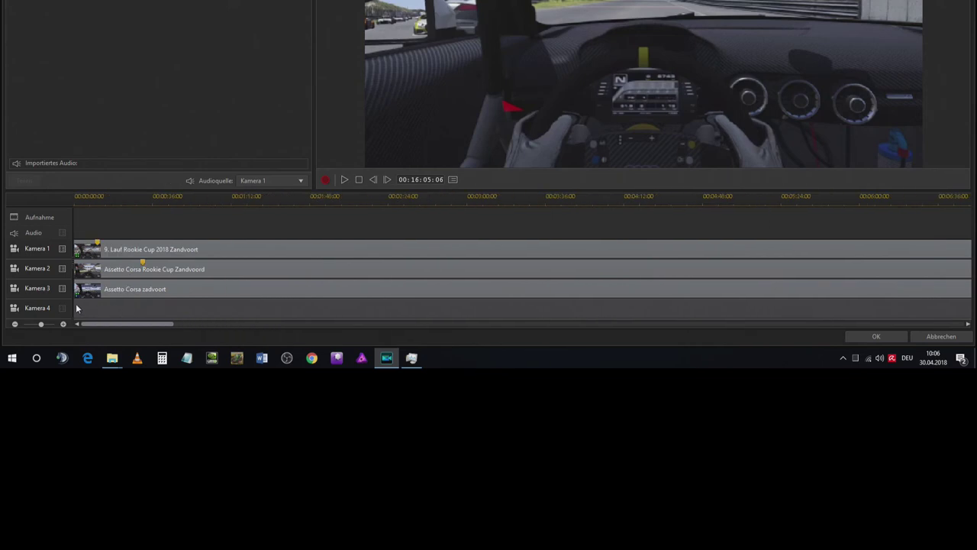
{"action": "left_click", "coordinate": [80, 252]}
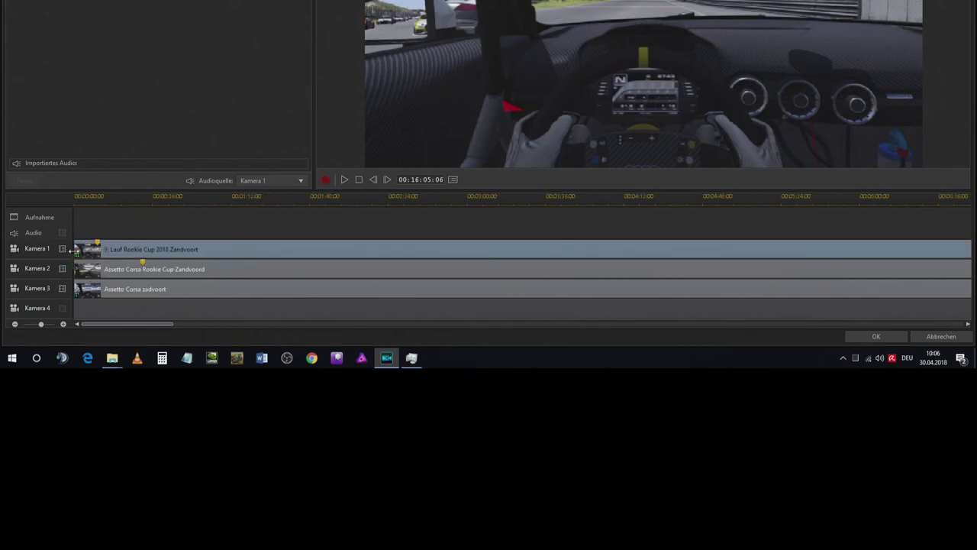
{"action": "mouse_move", "coordinate": [90, 255]}
{"action": "left_click_drag", "start_coordinate": [91, 254], "coordinate": [95, 252]}
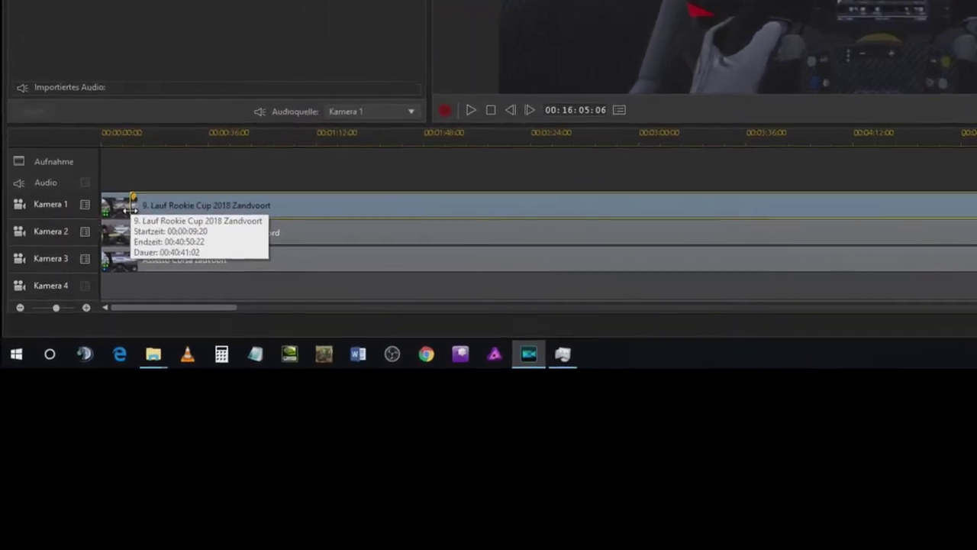
Trim the start of the camera 2 clip up to its marker, at start time 00:00:30:02.
{"action": "left_click", "coordinate": [118, 233]}
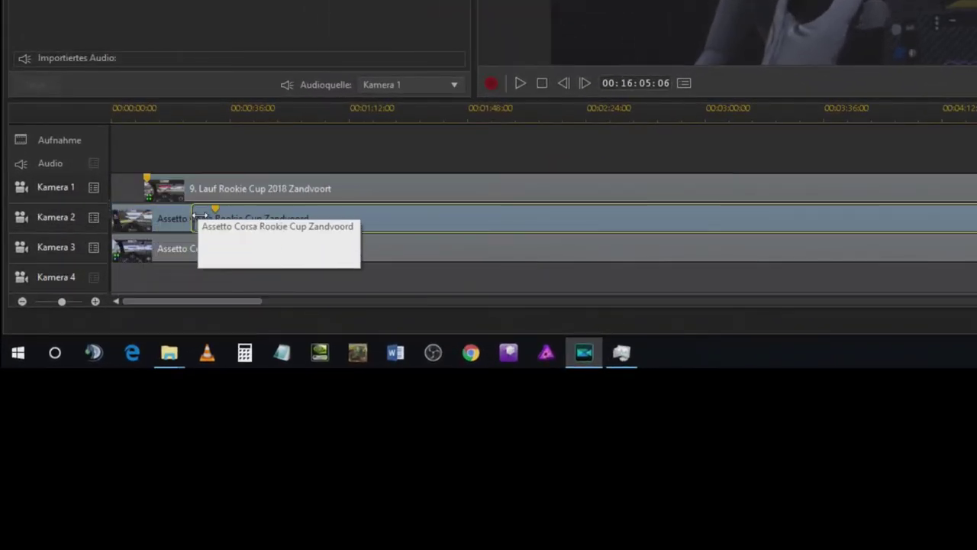
{"action": "mouse_move", "coordinate": [212, 214]}
{"action": "left_click_drag", "start_coordinate": [212, 214], "coordinate": [213, 214]}
Trim the start of the camera 3 clip up to its marker, at start time 00:16:04:08.
{"action": "left_click", "coordinate": [151, 255]}
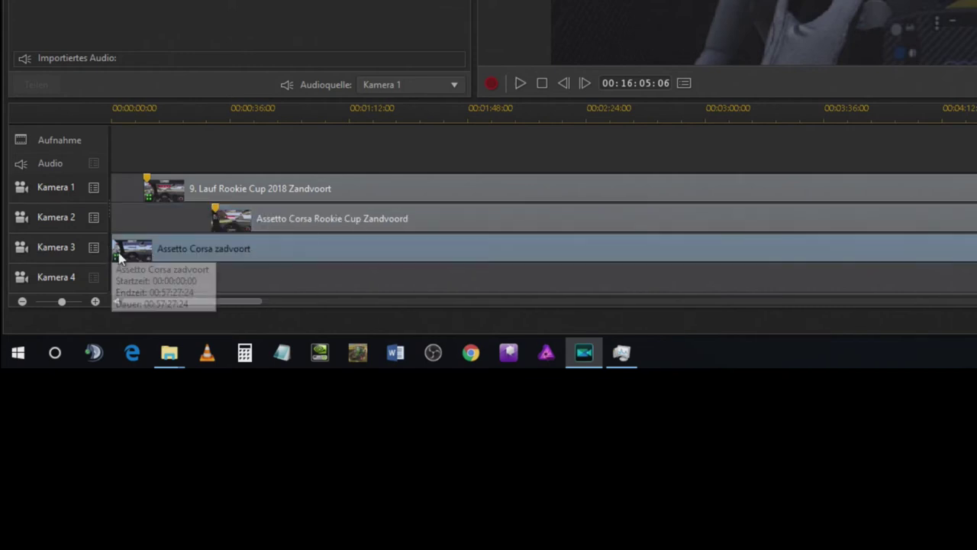
{"action": "left_click_drag", "start_coordinate": [111, 252], "coordinate": [976, 255]}
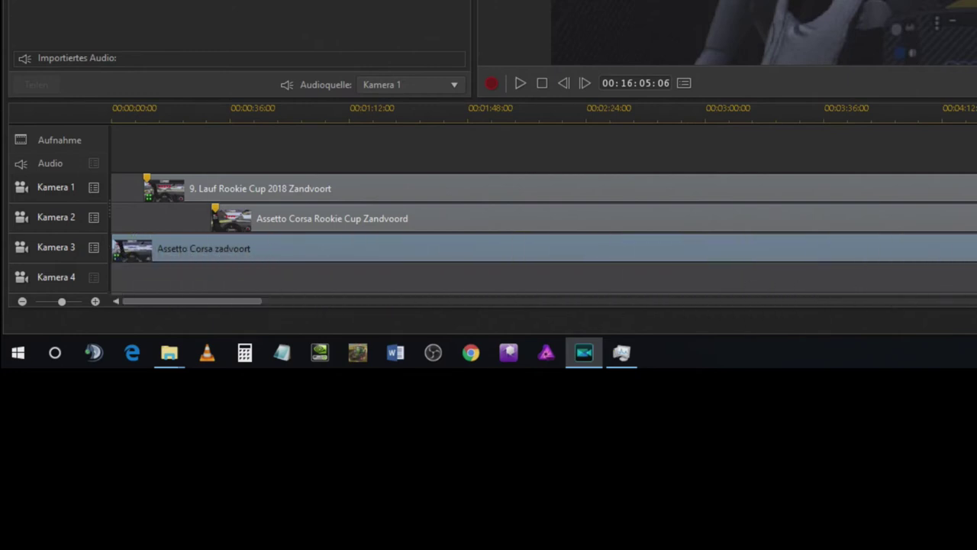
{"action": "key", "text": "Delete"}
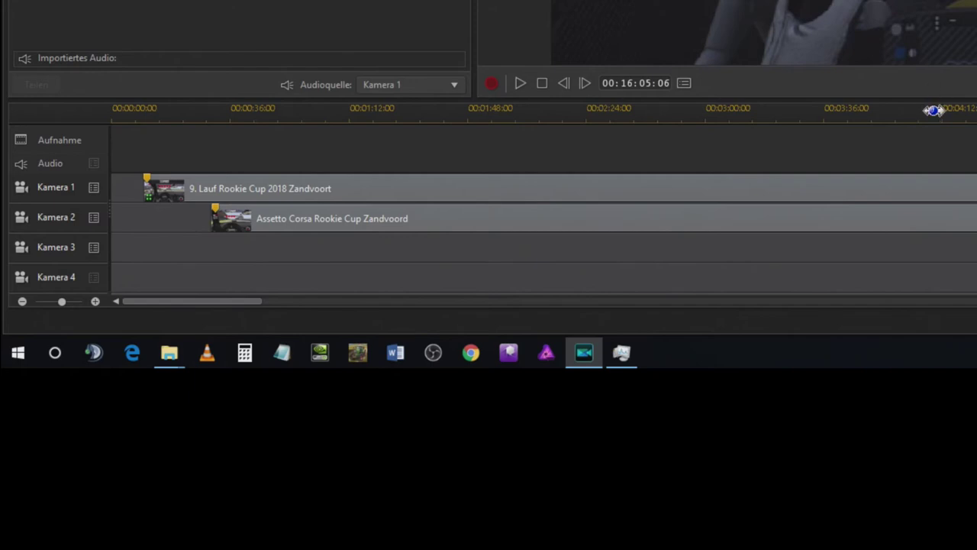
{"action": "key", "text": "ctrl+z"}
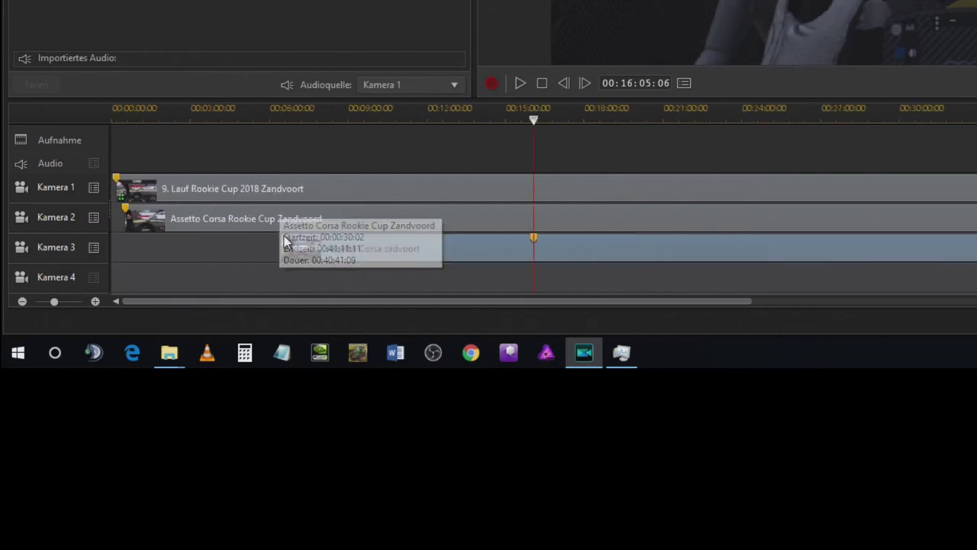
{"action": "left_click_drag", "start_coordinate": [281, 248], "coordinate": [532, 255]}
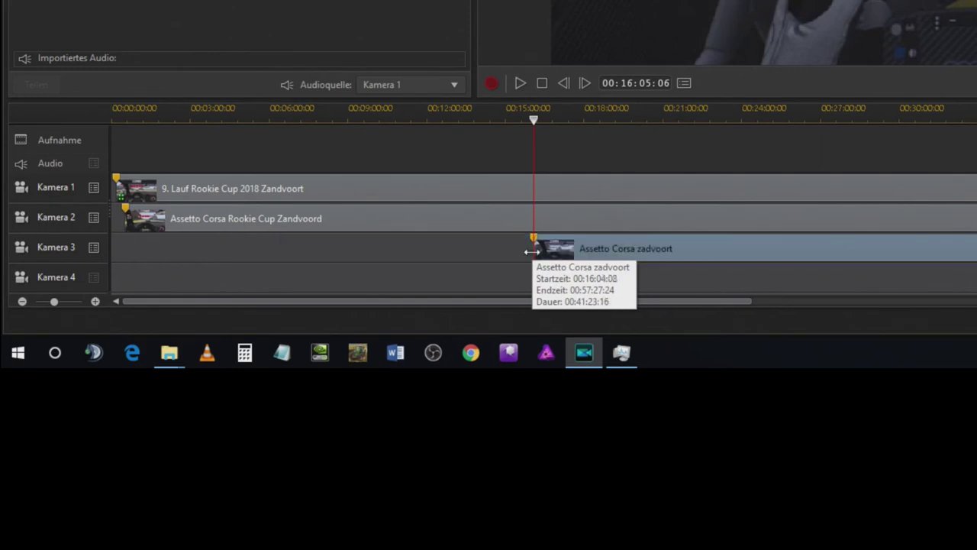
Move the trimmed camera 2 and camera 3 clips so their starts line up with the camera 1 clip at 00:00:09:20.
{"action": "left_click", "coordinate": [232, 222]}
{"action": "left_click", "coordinate": [140, 191]}
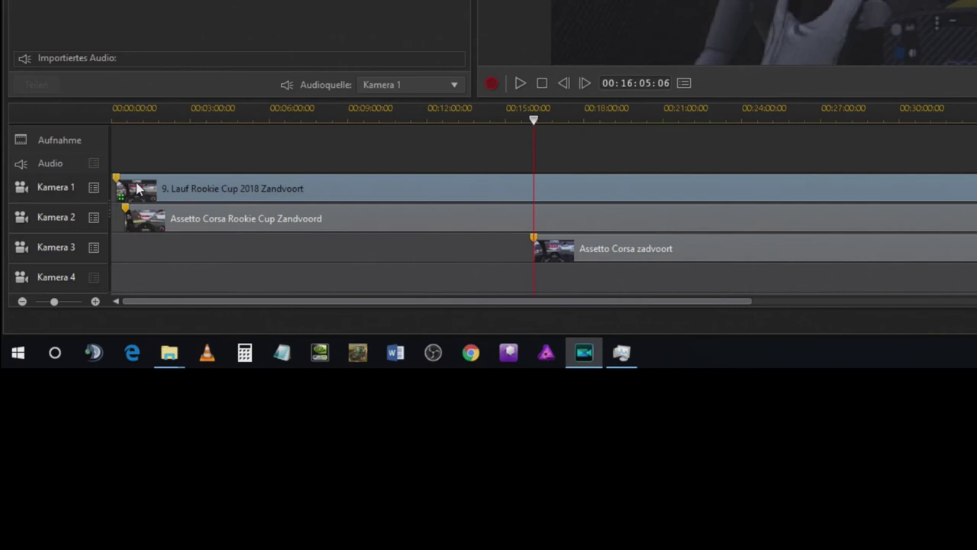
{"action": "left_click_drag", "start_coordinate": [636, 259], "coordinate": [215, 257]}
{"action": "left_click", "coordinate": [339, 218]}
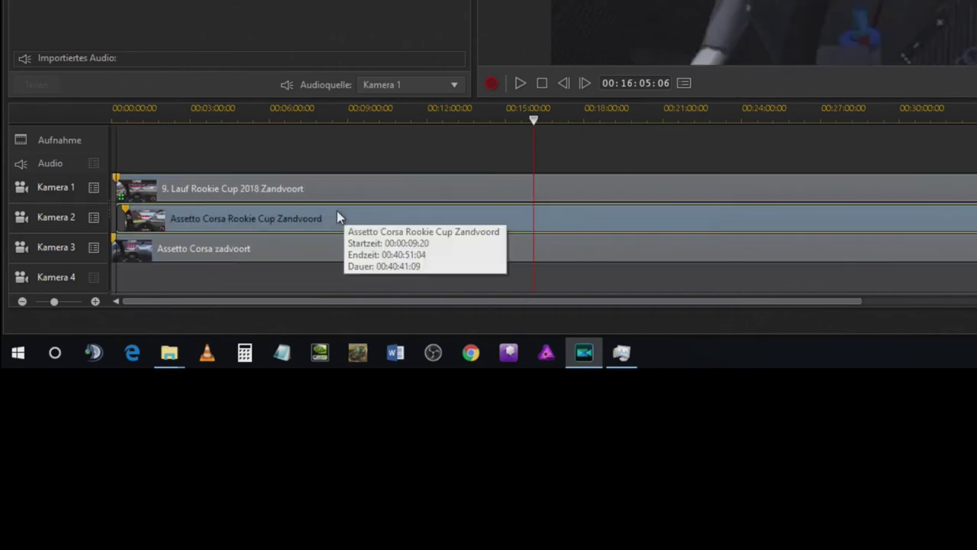
{"action": "left_click_drag", "start_coordinate": [298, 213], "coordinate": [246, 216]}
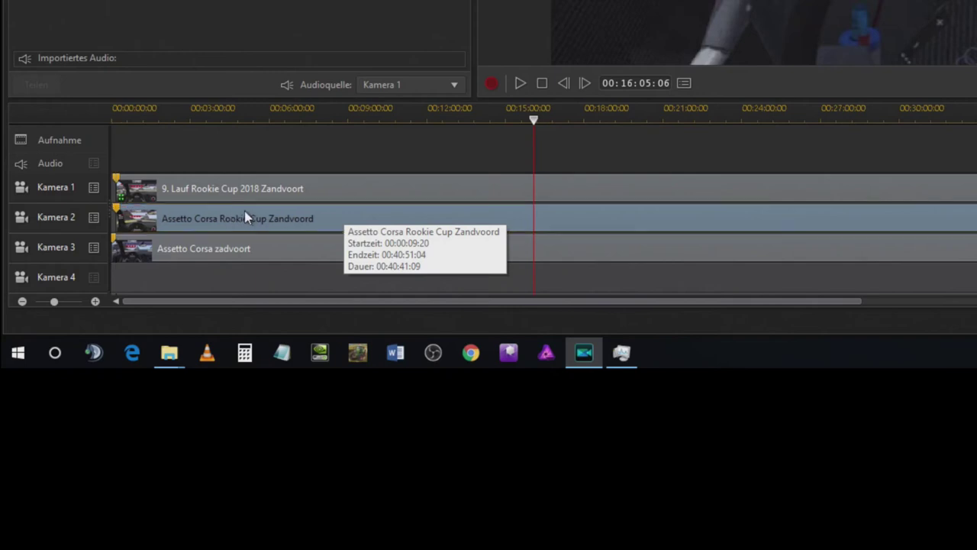
{"action": "left_click", "coordinate": [299, 182]}
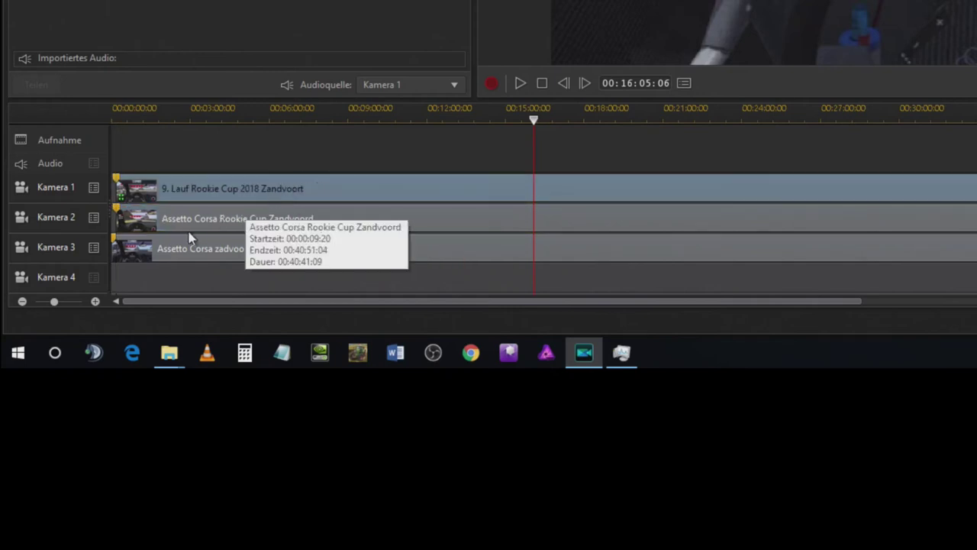
{"action": "left_click", "coordinate": [162, 255]}
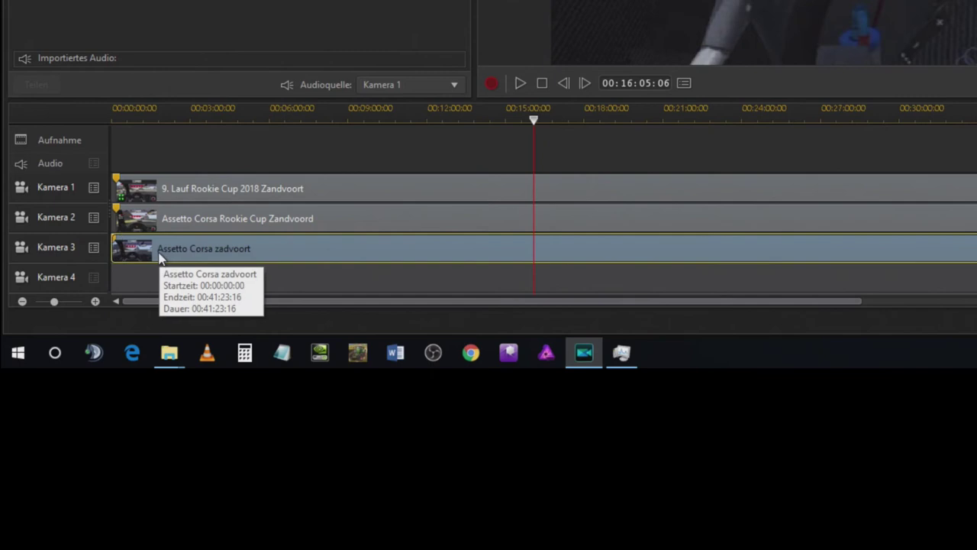
{"action": "left_click_drag", "start_coordinate": [165, 258], "coordinate": [161, 252]}
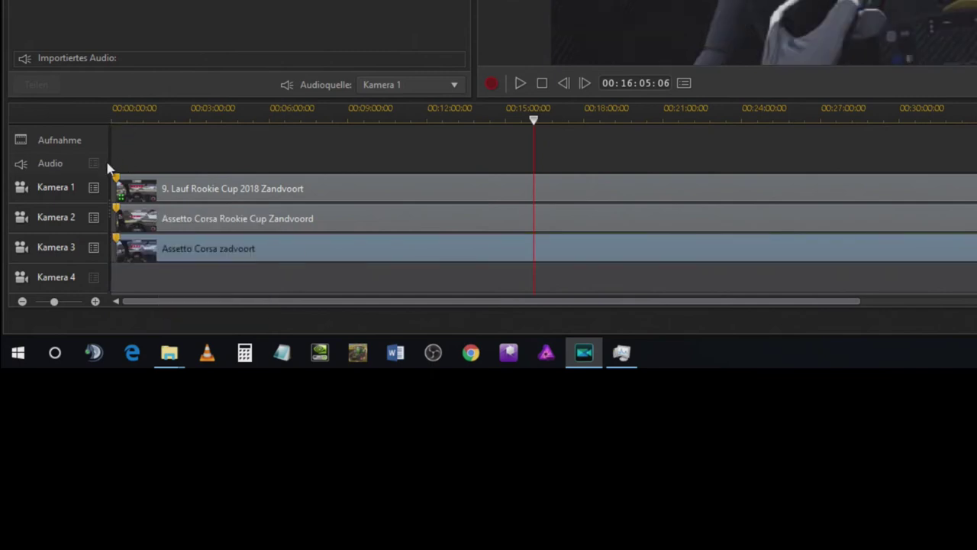
{"action": "left_click", "coordinate": [159, 191]}
{"action": "left_click_drag", "start_coordinate": [159, 191], "coordinate": [158, 191]}
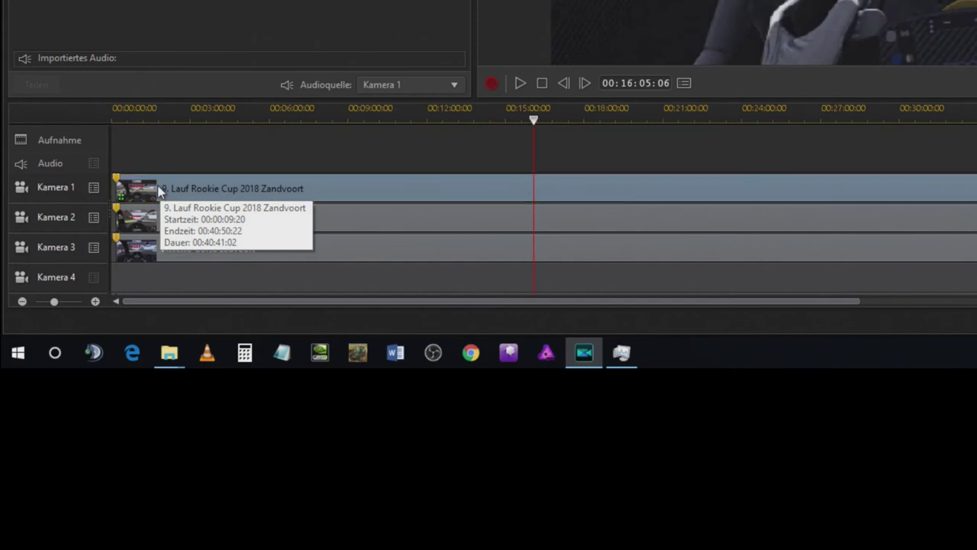
Return the playhead to the beginning of the timeline and position it at the race start, 00:00:10:14.
{"action": "left_click_drag", "start_coordinate": [537, 128], "coordinate": [106, 161]}
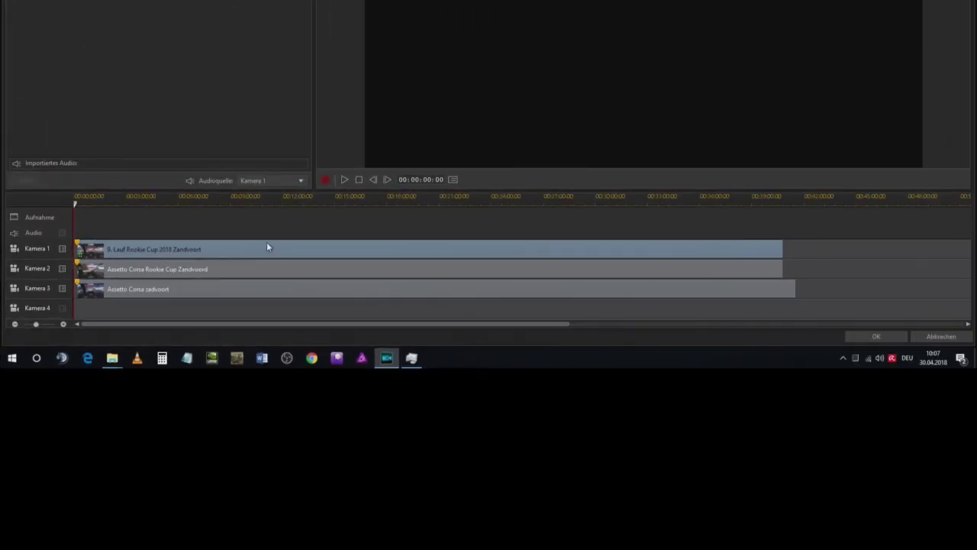
{"action": "left_click", "coordinate": [193, 271]}
{"action": "left_click", "coordinate": [175, 289]}
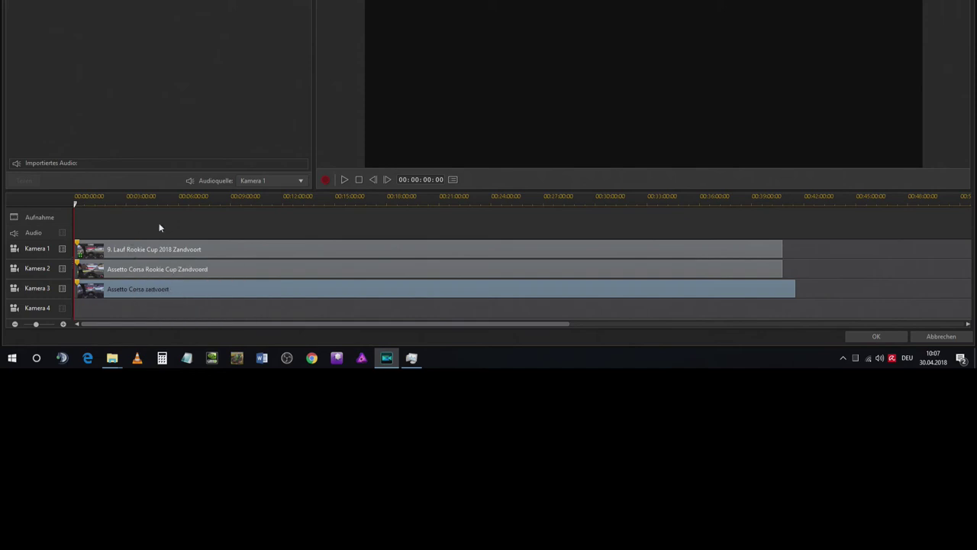
{"action": "left_click", "coordinate": [325, 181]}
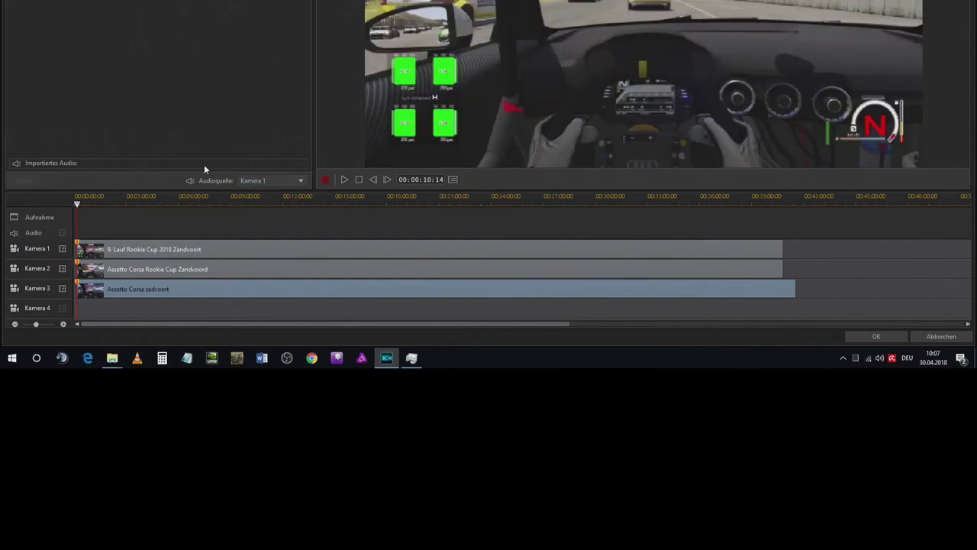
Record a cut switching between cameras 1, 2 and 3 until about 00:02:36, keeping Kamera 1 as audio source, and insert it into the main timeline.
{"action": "left_click", "coordinate": [301, 183]}
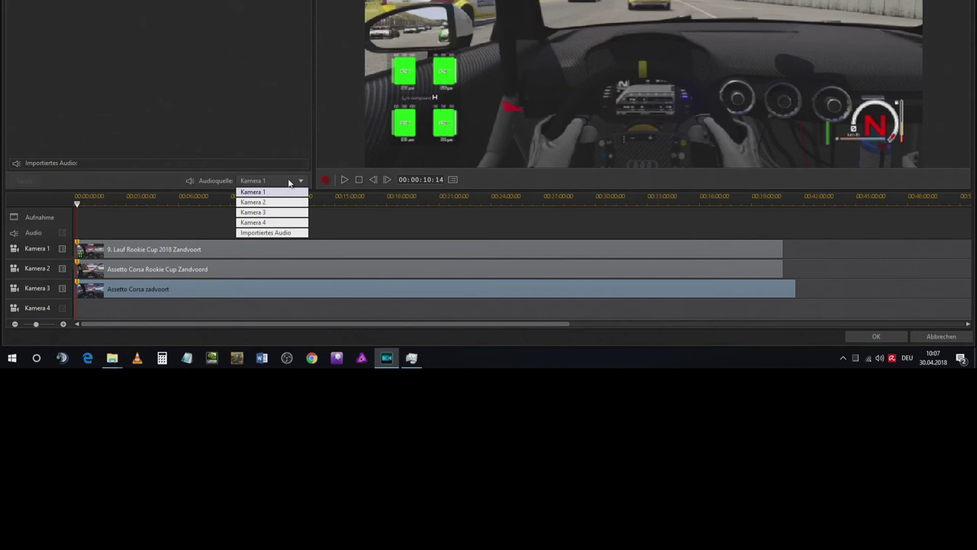
{"action": "left_click", "coordinate": [330, 228]}
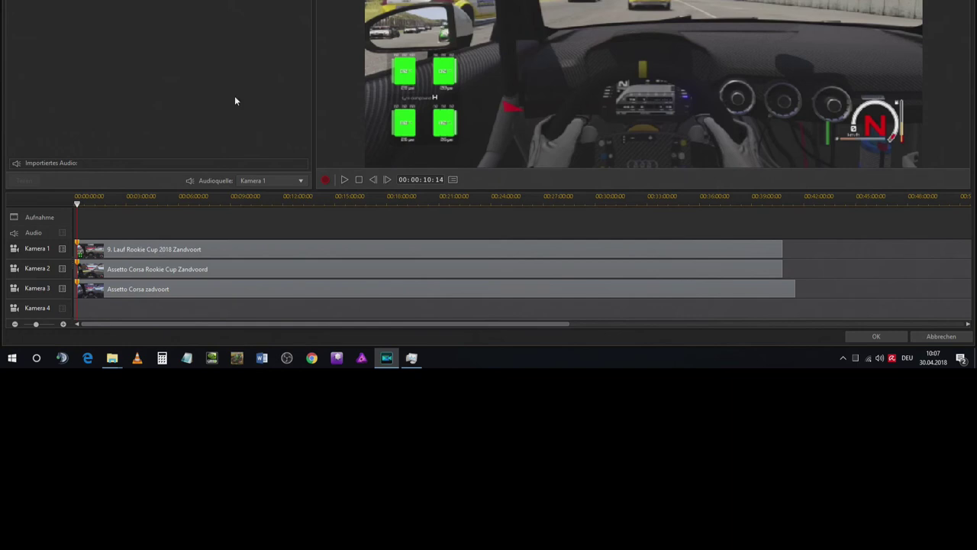
{"action": "left_click", "coordinate": [325, 181]}
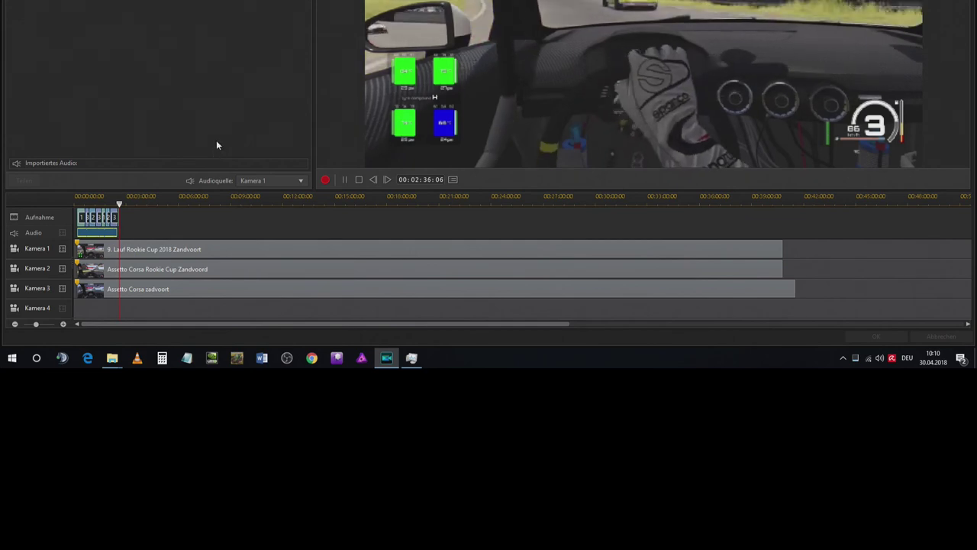
{"action": "left_click", "coordinate": [360, 180]}
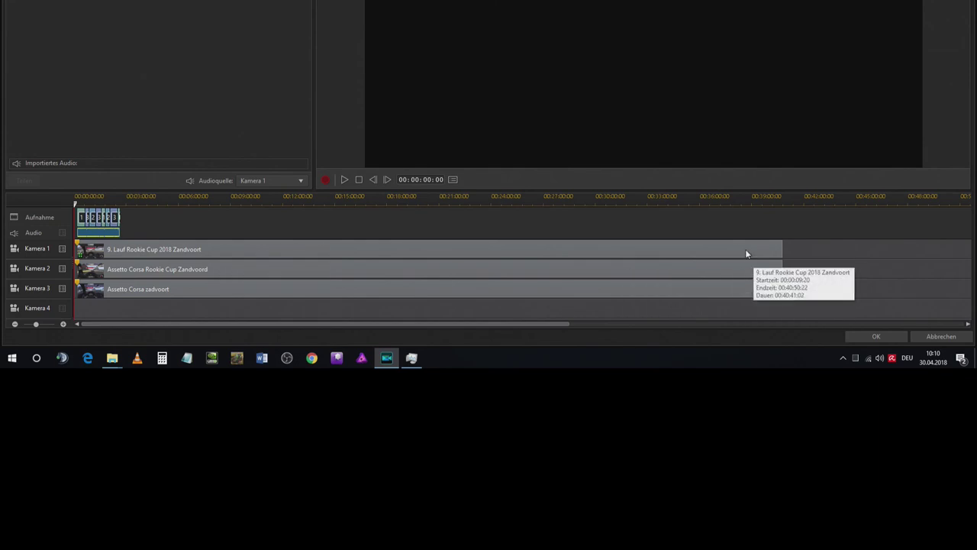
{"action": "left_click", "coordinate": [857, 338]}
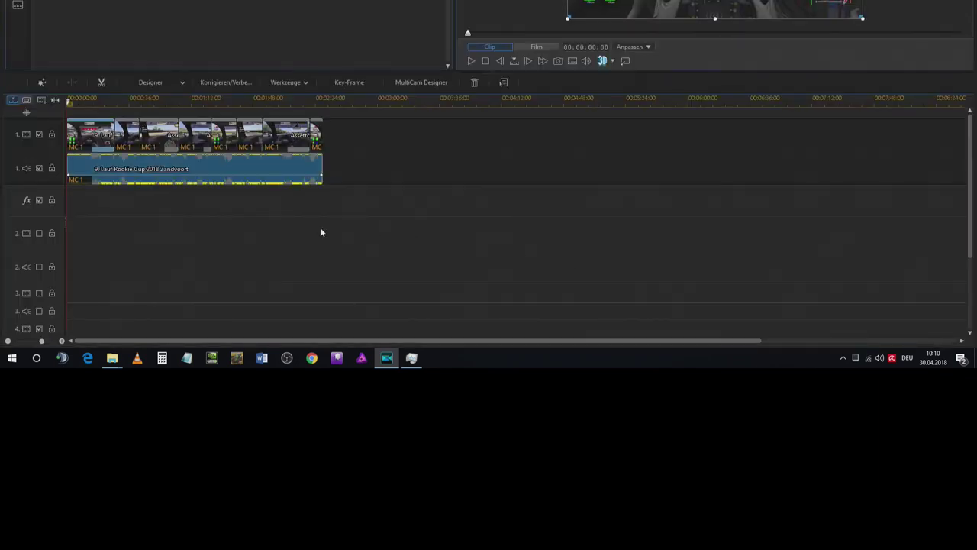
Play the assembled film, pause at 00:00:51:02, and show the plugin list containing the MultiCam Designer.
{"action": "left_click", "coordinate": [472, 63]}
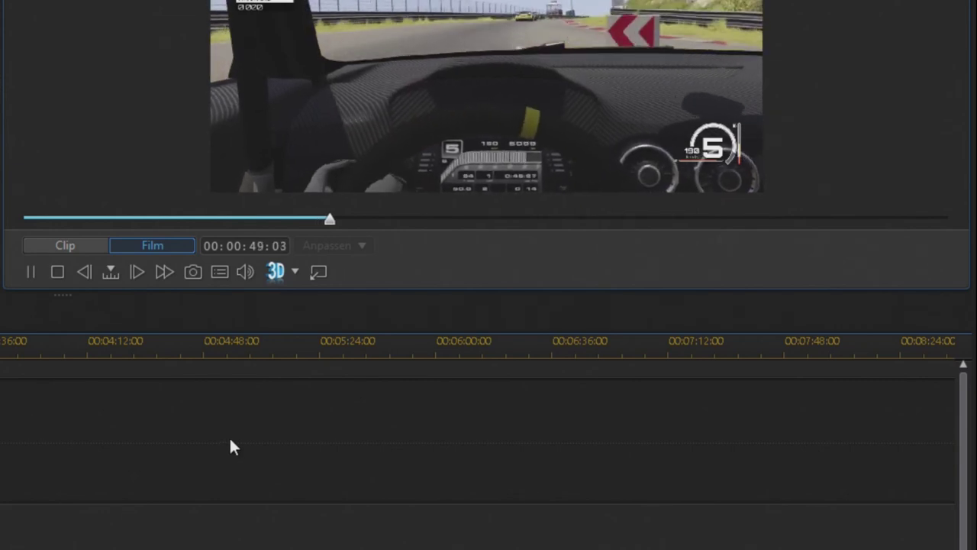
{"action": "left_click", "coordinate": [31, 271]}
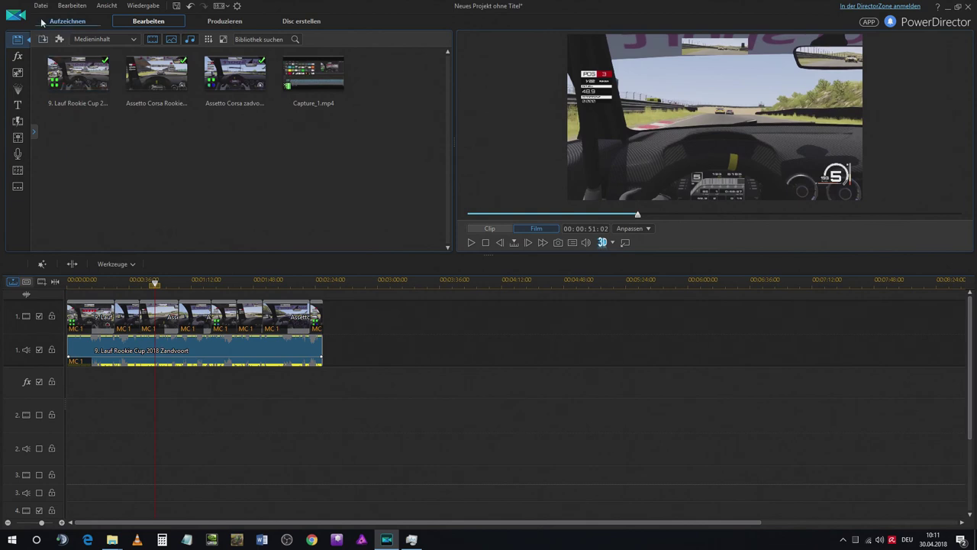
{"action": "left_click", "coordinate": [61, 41]}
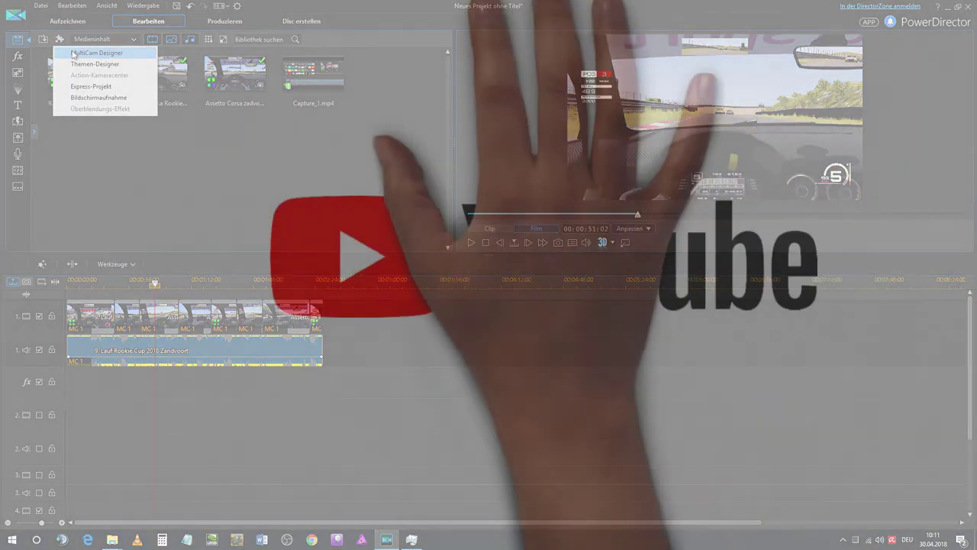